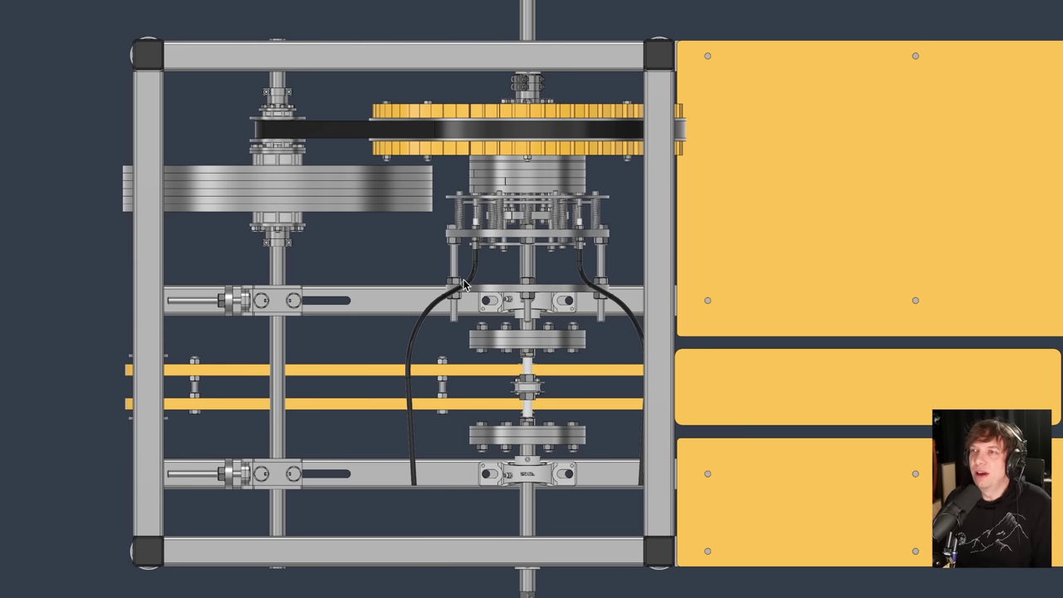
Examine the flywheel main assembly, focusing on the flywheel, belt pulley and clutch stack inside the frame
{"action": "middle_click_drag", "start_coordinate": [379, 268], "coordinate": [353, 223]}
{"action": "scroll", "coordinate": [366, 254], "scroll_direction": "down", "scroll_amount": 3}
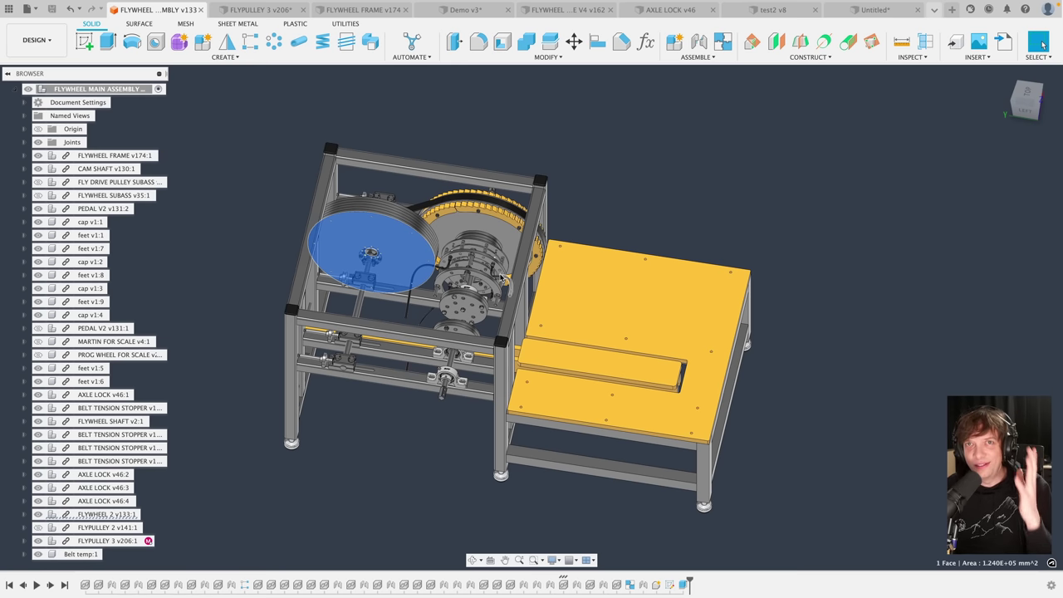
{"action": "left_click", "coordinate": [640, 207]}
{"action": "middle_click_drag", "start_coordinate": [440, 259], "coordinate": [622, 418], "text": "shift"}
{"action": "scroll", "coordinate": [430, 352], "scroll_direction": "up", "scroll_amount": 6}
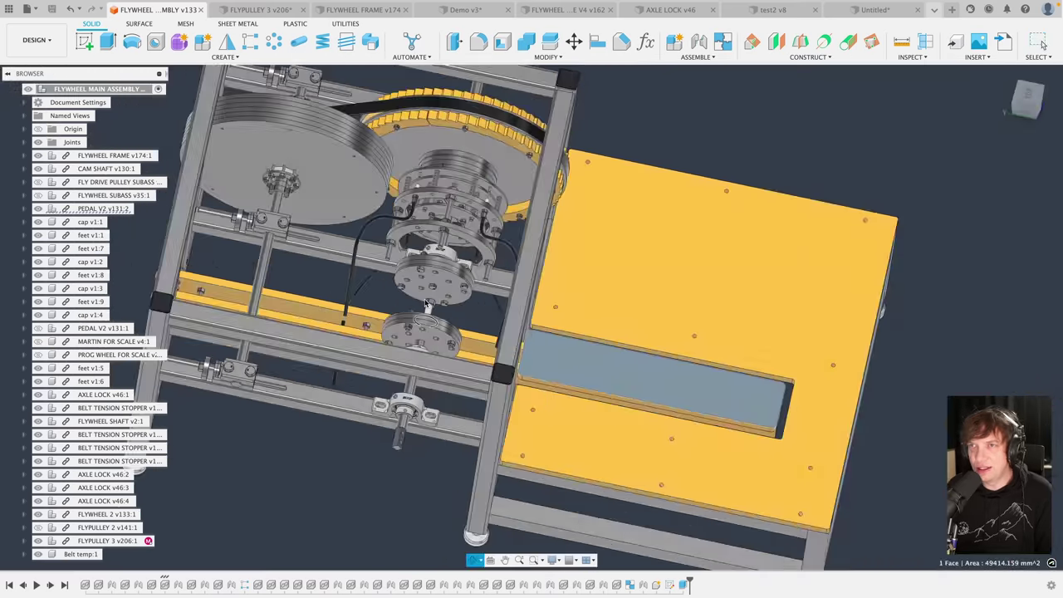
{"action": "middle_click_drag", "start_coordinate": [426, 305], "coordinate": [435, 228], "text": "shift"}
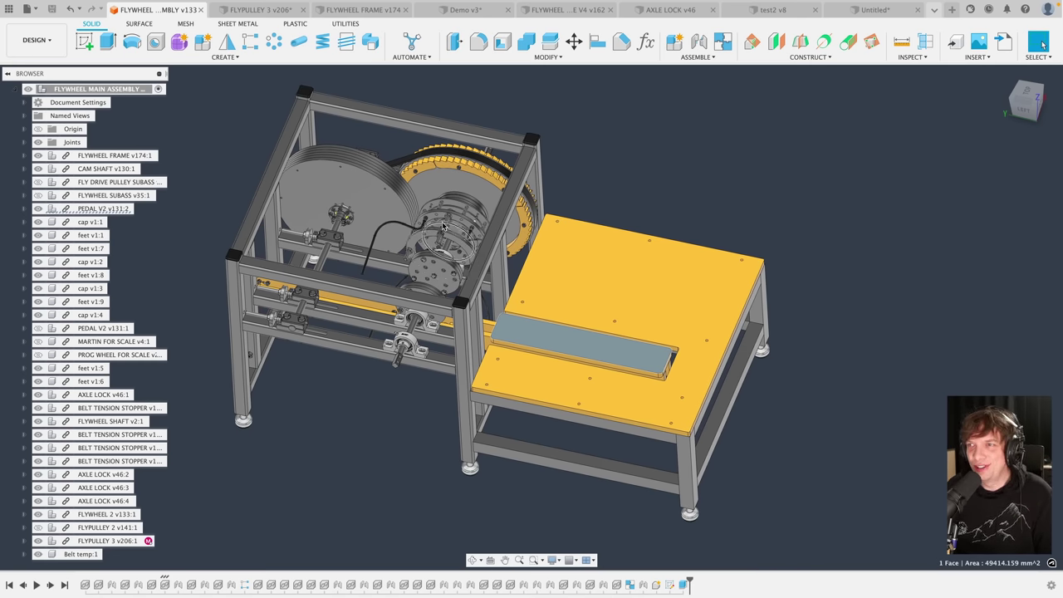
{"action": "middle_click_drag", "start_coordinate": [442, 225], "coordinate": [482, 351], "text": "shift"}
Switch to the FLYPULLEY 3 design and inspect the sectioned pulley and clutch from another angle
{"action": "left_click", "coordinate": [258, 15]}
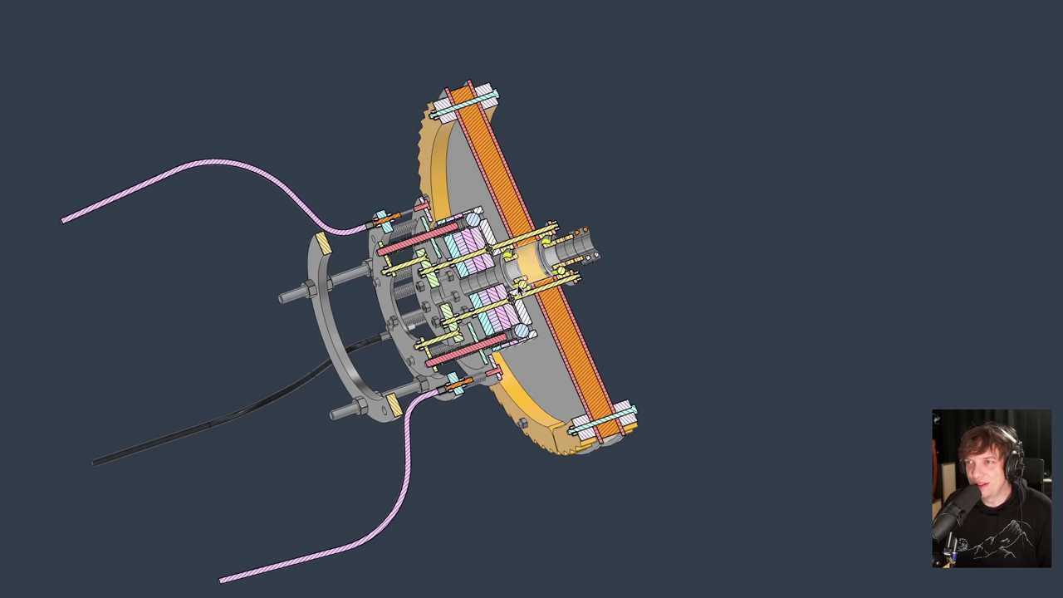
{"action": "middle_click_drag", "start_coordinate": [507, 282], "coordinate": [446, 411], "text": "shift"}
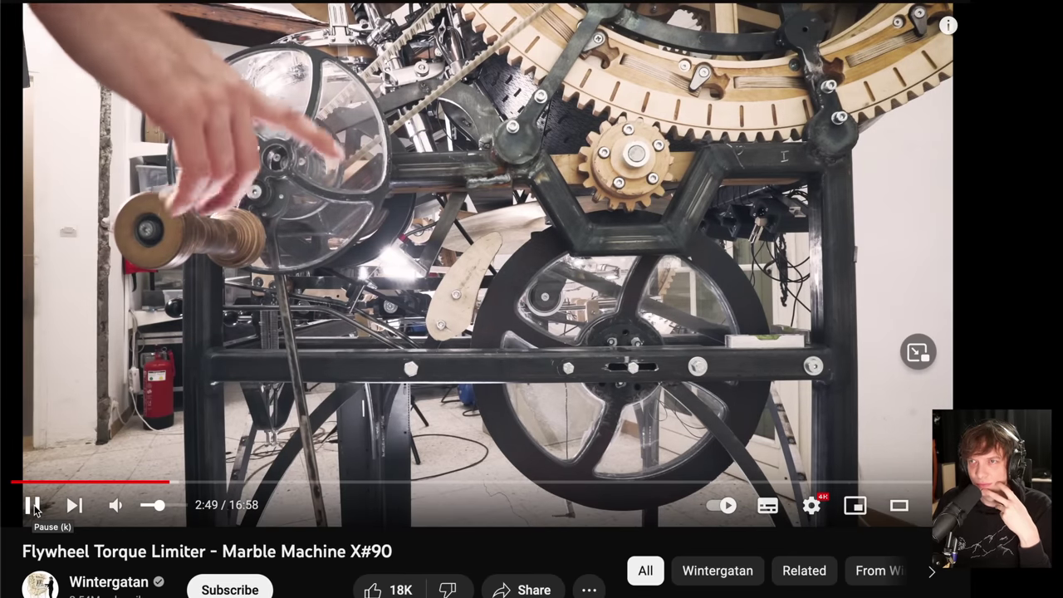
Switch playback of the Flywheel Torque Limiter - Marble Machine X#90 video
{"action": "left_click", "coordinate": [34, 506]}
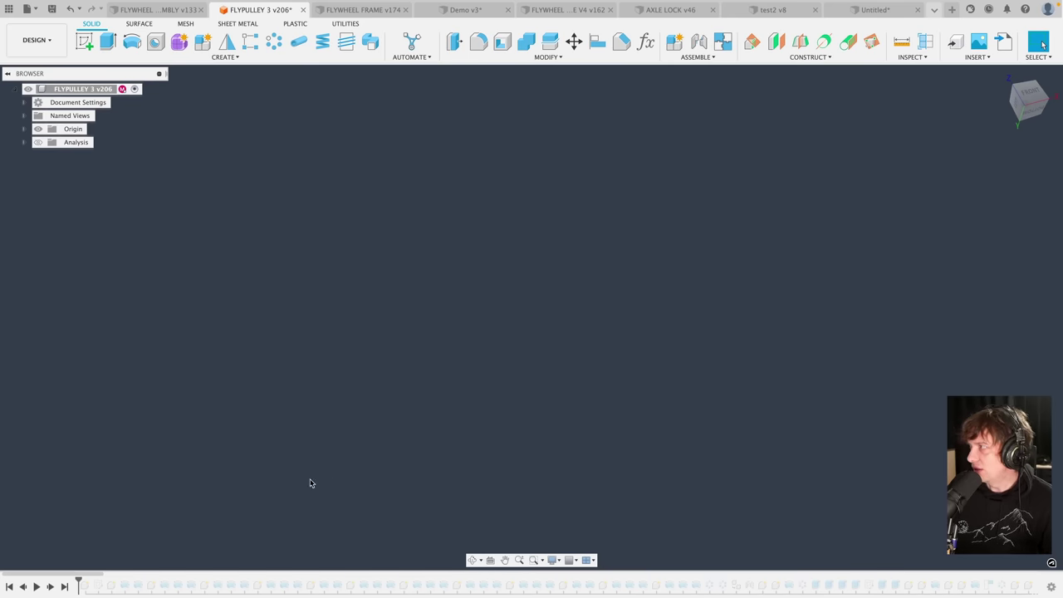
Step the FLYPULLEY 3 timeline forward through its first features to the DISC FOR 6304 component
{"action": "left_click", "coordinate": [50, 587]}
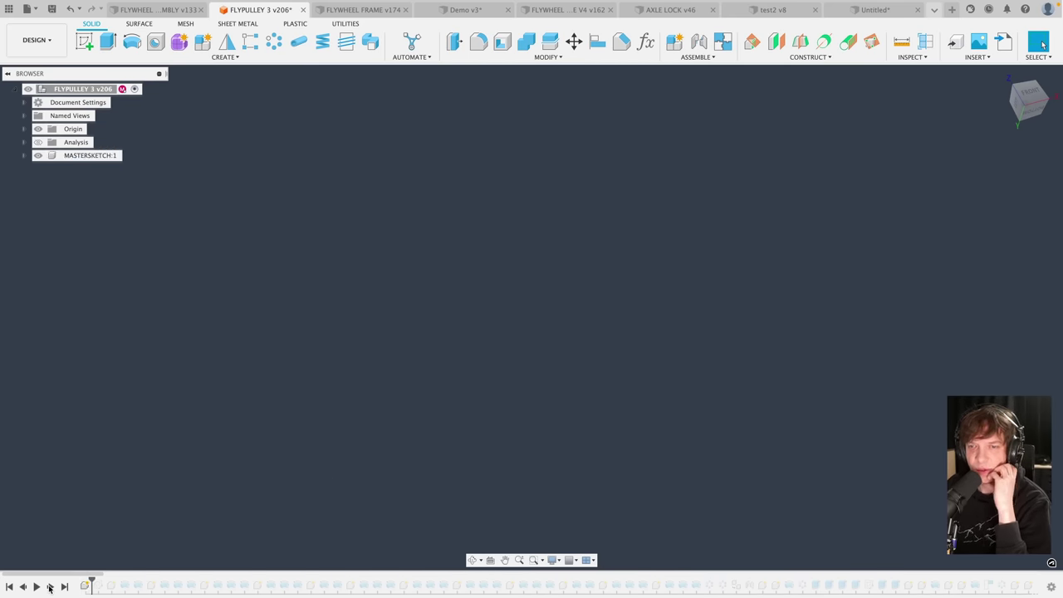
{"action": "left_click", "coordinate": [50, 587]}
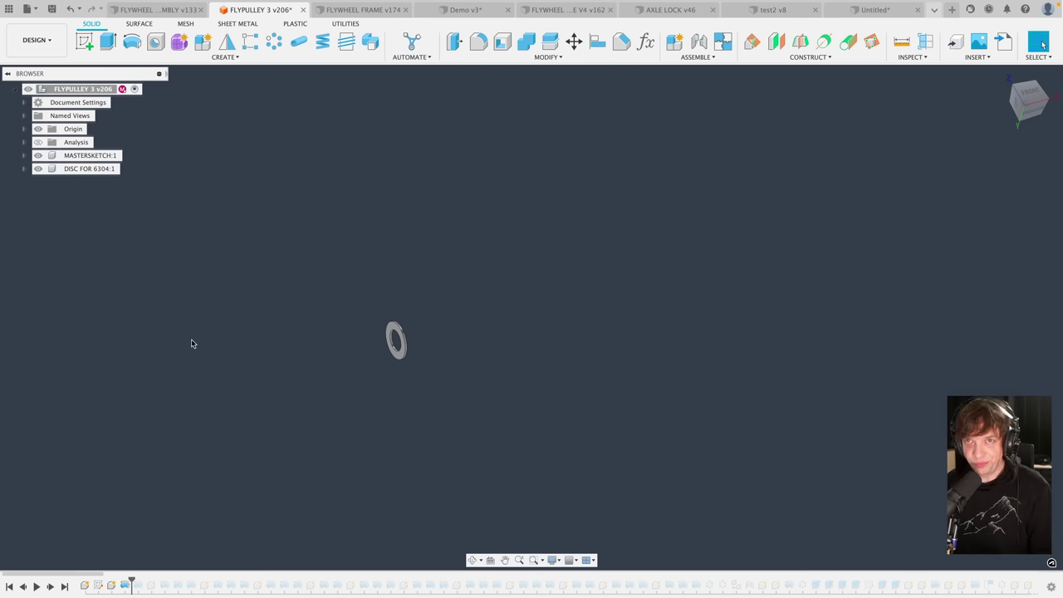
Expand the MASTERSKETCH component and turn on object visibility for all work features, including sketches
{"action": "left_click", "coordinate": [24, 156]}
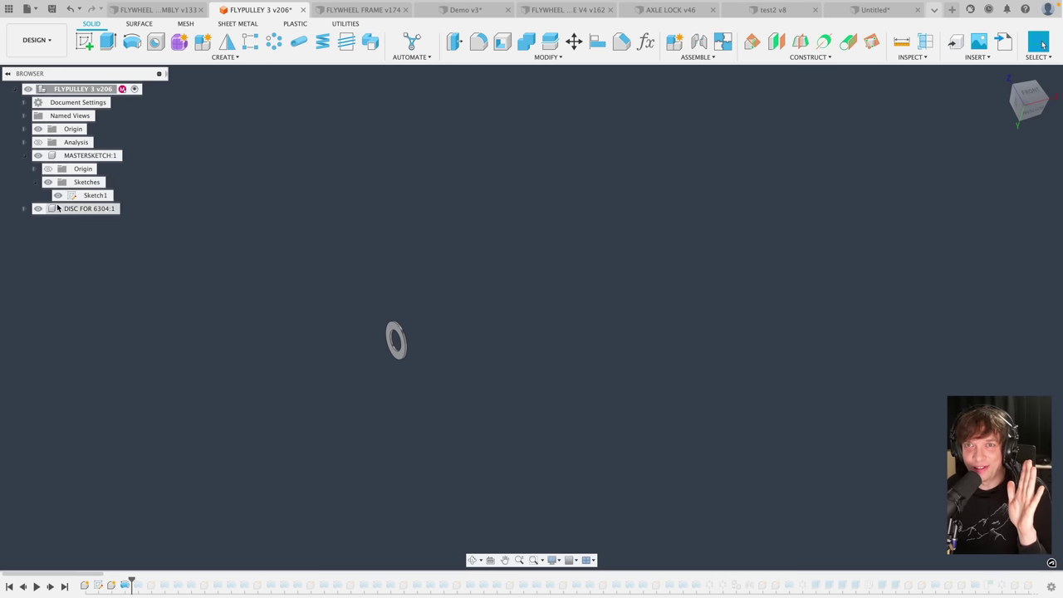
{"action": "left_click", "coordinate": [561, 561]}
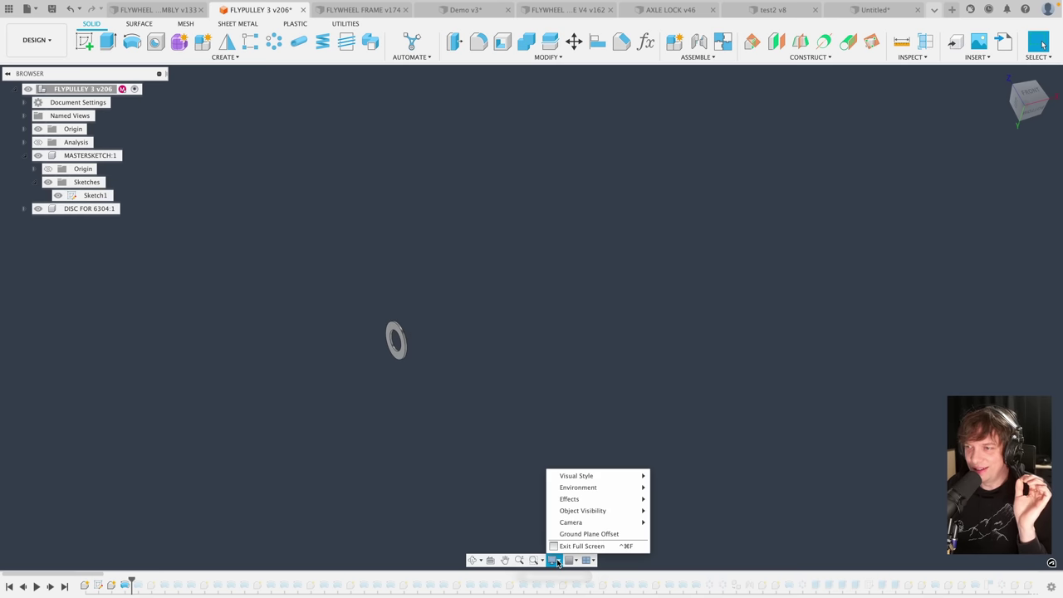
{"action": "mouse_move", "coordinate": [597, 510]}
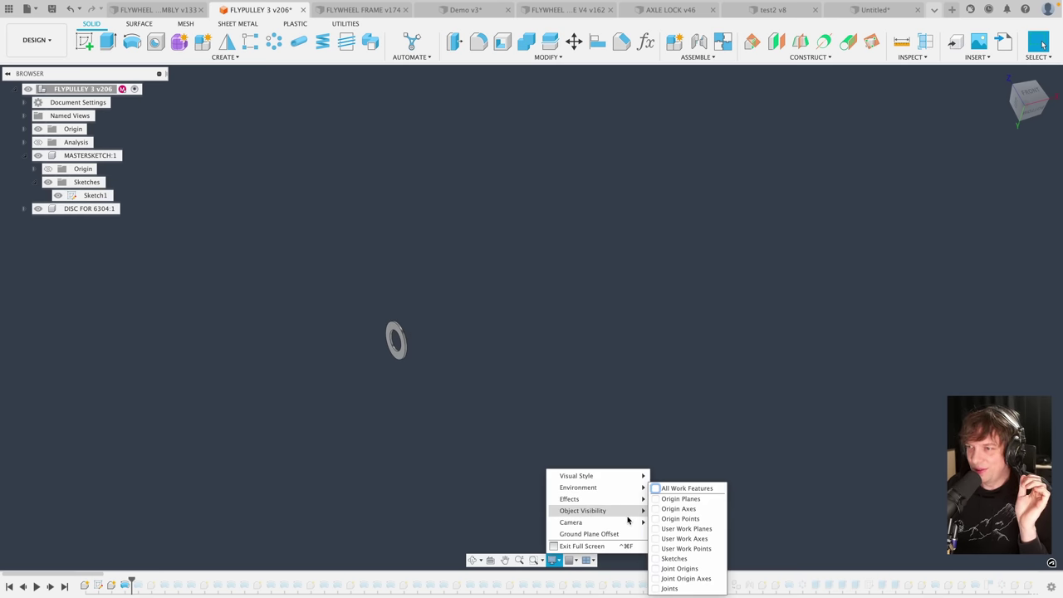
{"action": "left_click", "coordinate": [655, 488]}
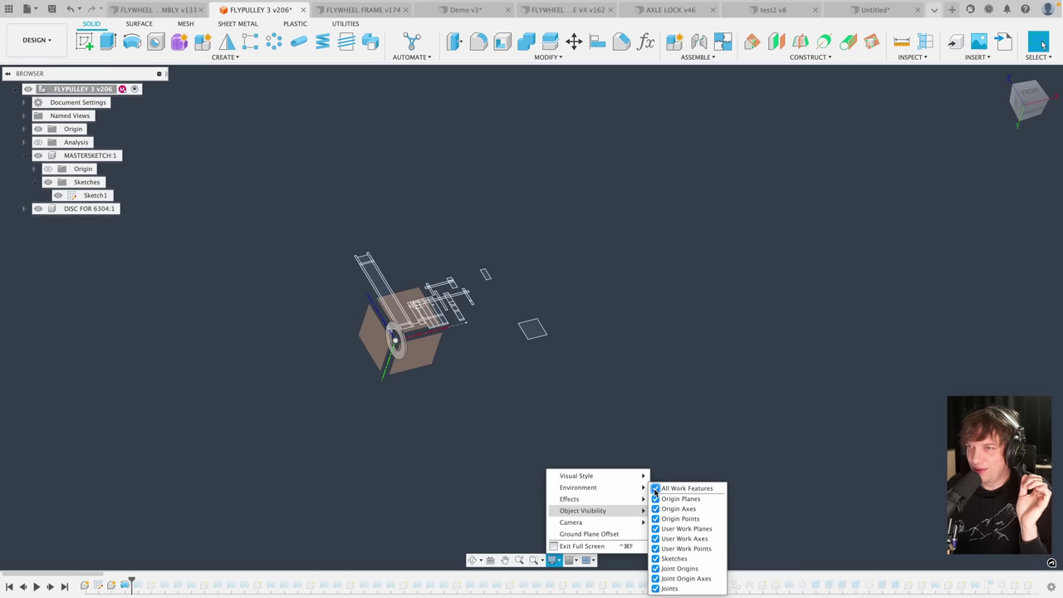
{"action": "left_click", "coordinate": [503, 401]}
Open Sketch1 of the MASTERSKETCH component and examine its dimensioned profiles along the shaft axis
{"action": "scroll", "coordinate": [450, 361], "scroll_direction": "up", "scroll_amount": 4}
{"action": "middle_click_drag", "start_coordinate": [446, 363], "coordinate": [462, 403], "text": "shift"}
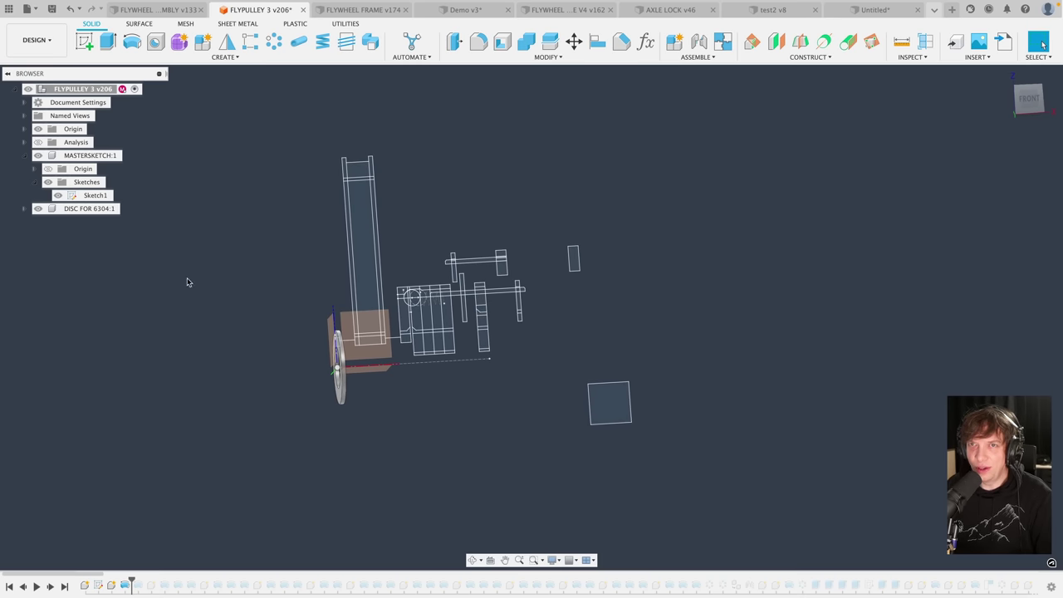
{"action": "double_click", "coordinate": [94, 196]}
{"action": "scroll", "coordinate": [471, 428], "scroll_direction": "up", "scroll_amount": 2}
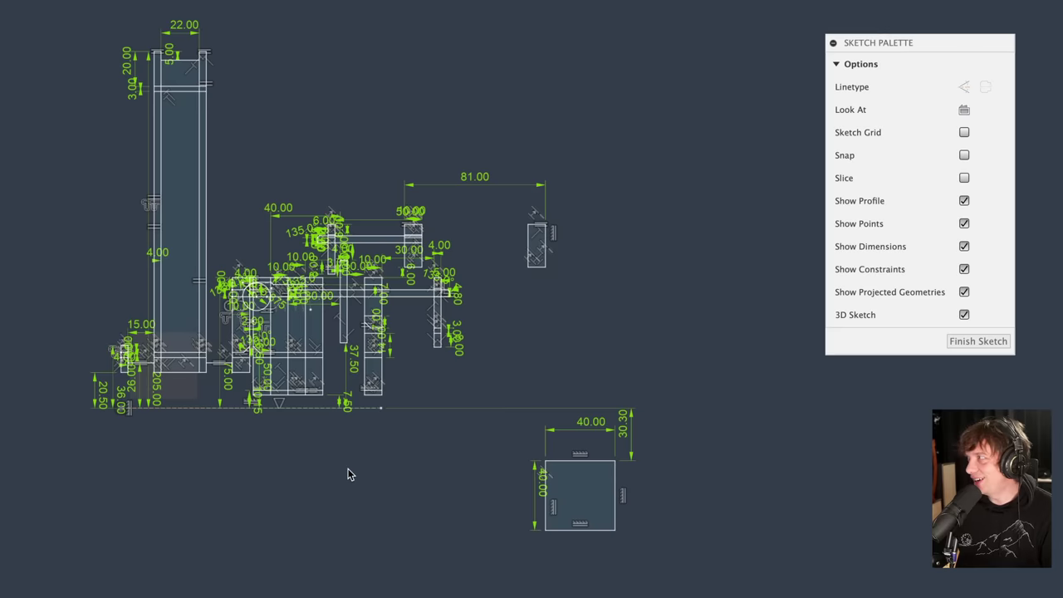
{"action": "scroll", "coordinate": [339, 471], "scroll_direction": "up", "scroll_amount": 3}
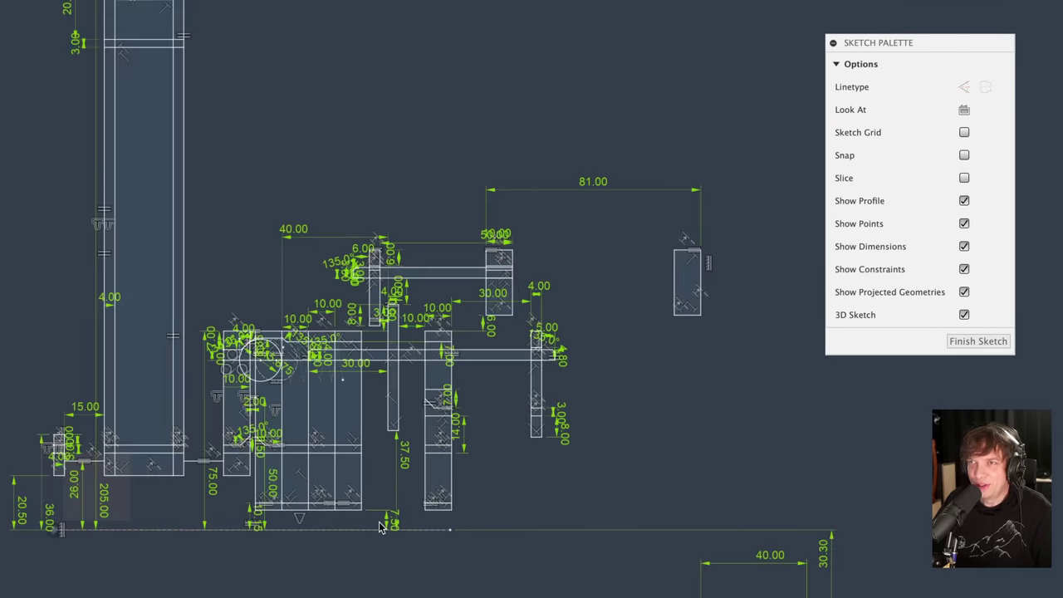
{"action": "middle_click_drag", "start_coordinate": [384, 522], "coordinate": [385, 547]}
{"action": "mouse_move", "coordinate": [515, 536]}
{"action": "middle_mouse_down"}
{"action": "mouse_move", "coordinate": [586, 552]}
{"action": "mouse_move", "coordinate": [509, 551]}
{"action": "middle_mouse_up"}
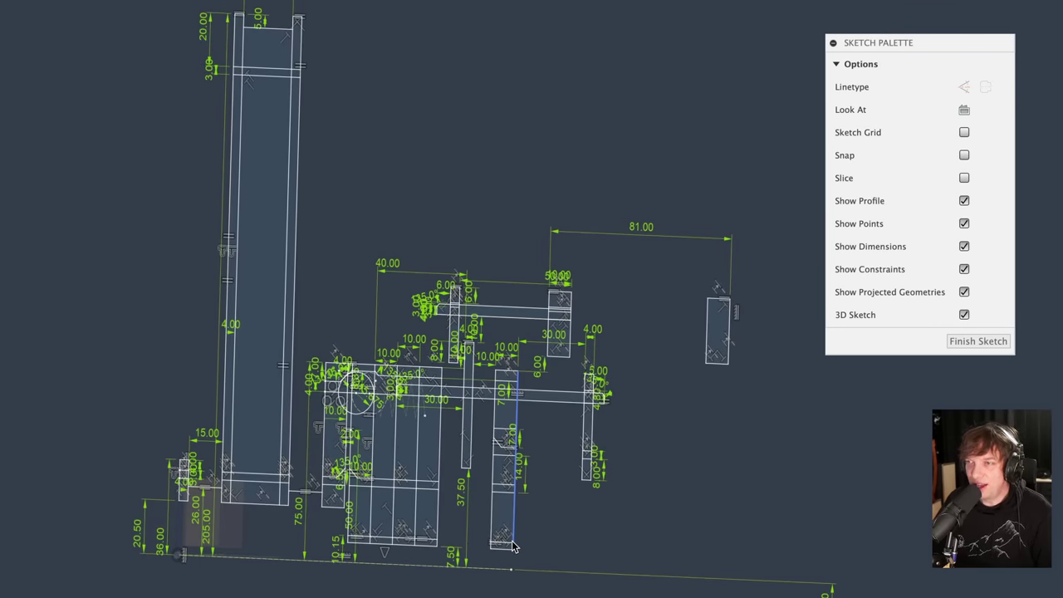
{"action": "mouse_move", "coordinate": [515, 448]}
{"action": "middle_mouse_down", "text": "shift"}
{"action": "mouse_move", "coordinate": [523, 498]}
{"action": "mouse_move", "coordinate": [531, 487]}
{"action": "mouse_move", "coordinate": [544, 519]}
{"action": "mouse_move", "coordinate": [518, 484]}
{"action": "middle_mouse_up", "text": "shift"}
{"action": "scroll", "coordinate": [229, 294], "scroll_direction": "down", "scroll_amount": 2}
{"action": "scroll", "coordinate": [231, 300], "scroll_direction": "down", "scroll_amount": 2}
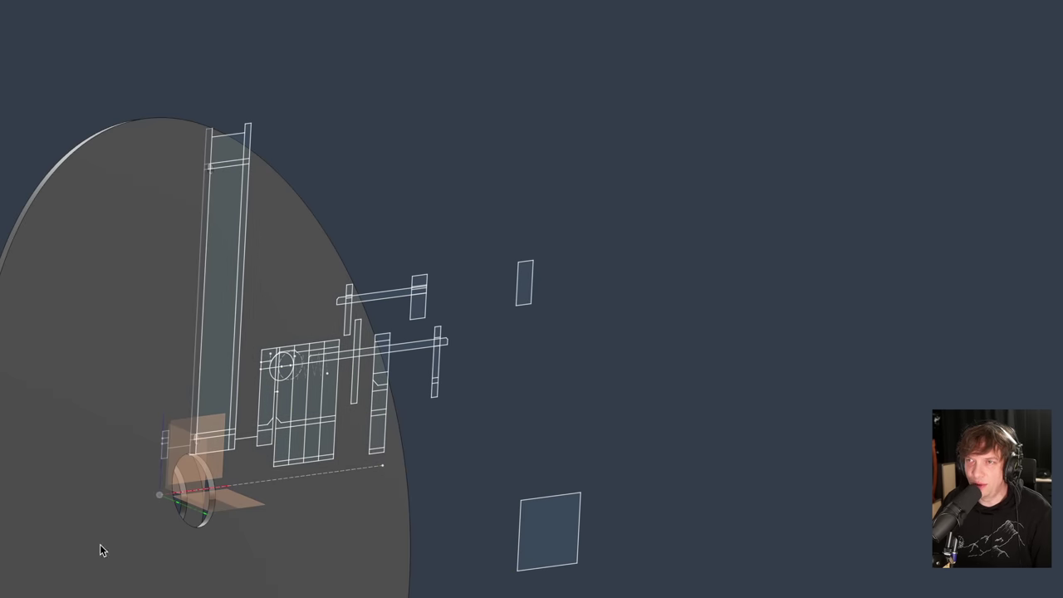
Examine how the pulley side, inner ring and stacked clutch discs line up with the master sketch profiles
{"action": "scroll", "coordinate": [284, 411], "scroll_direction": "down", "scroll_amount": 3}
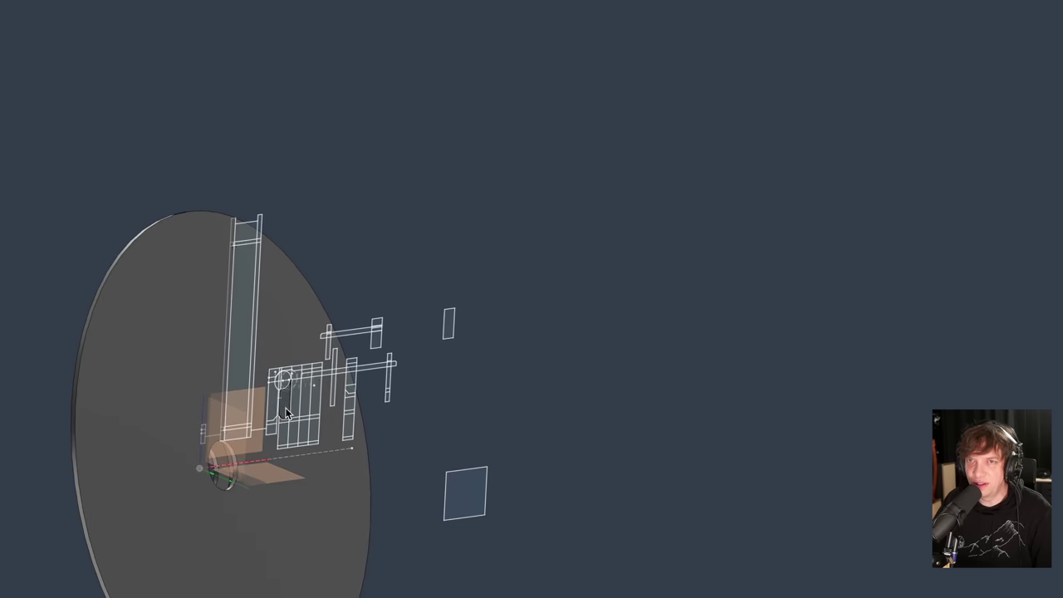
{"action": "middle_click_drag", "start_coordinate": [284, 478], "coordinate": [385, 363]}
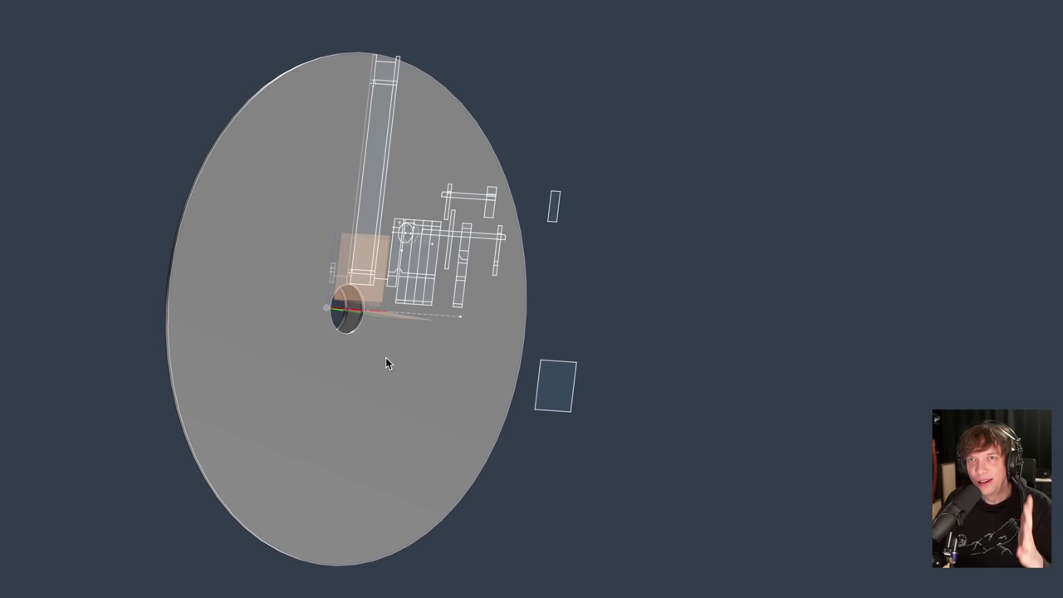
{"action": "middle_click_drag", "start_coordinate": [93, 360], "coordinate": [128, 370], "text": "shift"}
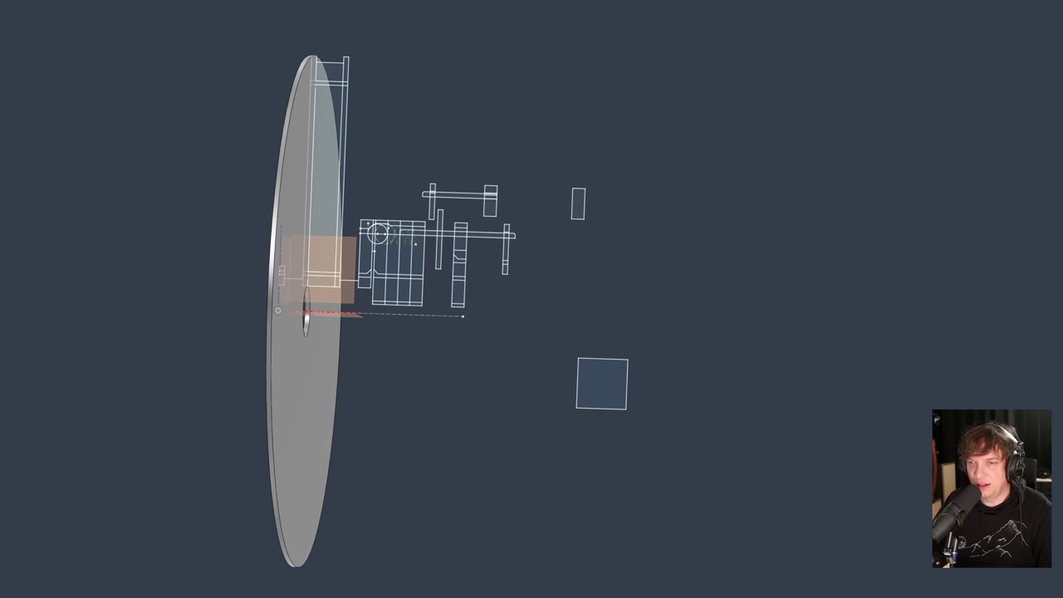
{"action": "middle_click_drag", "start_coordinate": [400, 351], "coordinate": [296, 429], "text": "shift"}
{"action": "middle_click_drag", "start_coordinate": [108, 338], "coordinate": [64, 325]}
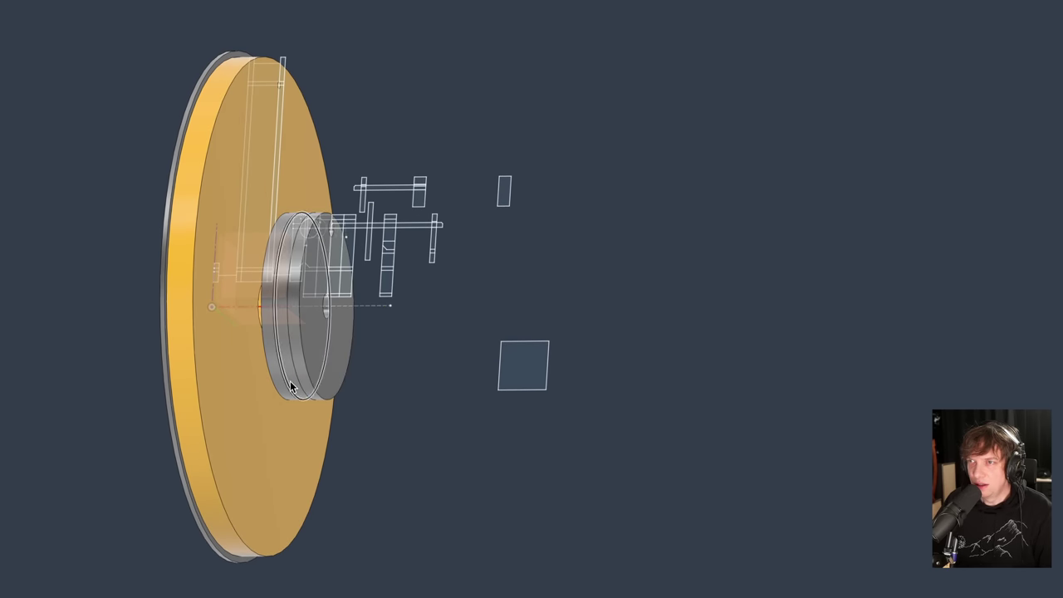
{"action": "scroll", "coordinate": [309, 344], "scroll_direction": "up", "scroll_amount": 2}
{"action": "middle_click_drag", "start_coordinate": [375, 412], "coordinate": [304, 417], "text": "shift"}
{"action": "scroll", "coordinate": [395, 433], "scroll_direction": "down", "scroll_amount": 2}
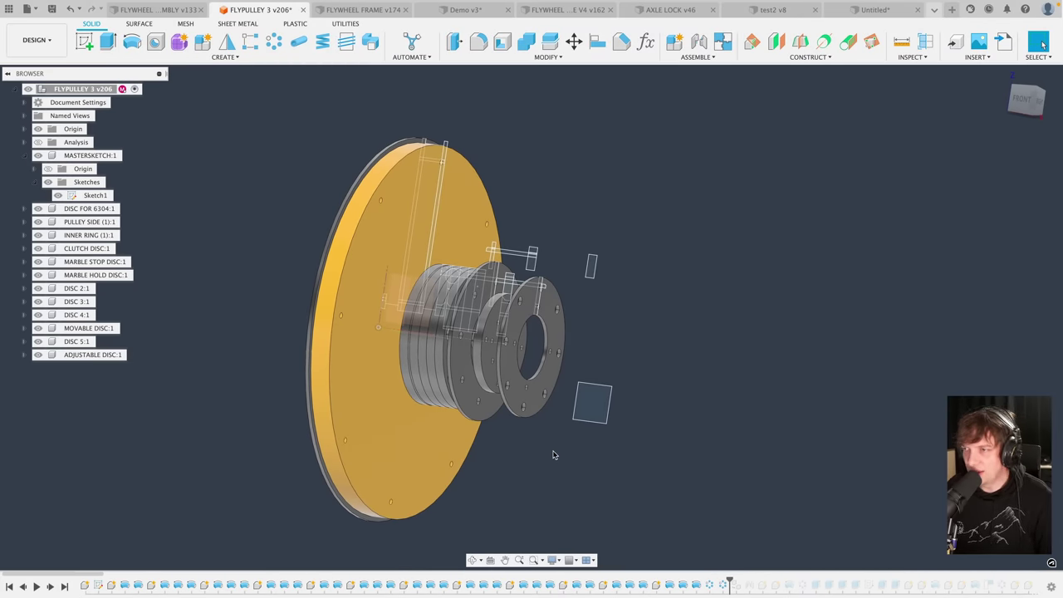
Roll the timeline forward to include the second pulley side and the PINS component
{"action": "middle_click_drag", "start_coordinate": [585, 442], "coordinate": [636, 407]}
{"action": "left_click_drag", "start_coordinate": [728, 577], "coordinate": [809, 580]}
{"action": "scroll", "coordinate": [669, 445], "scroll_direction": "down", "scroll_amount": 3}
{"action": "middle_click_drag", "start_coordinate": [604, 437], "coordinate": [565, 449]}
{"action": "scroll", "coordinate": [523, 285], "scroll_direction": "up", "scroll_amount": 3}
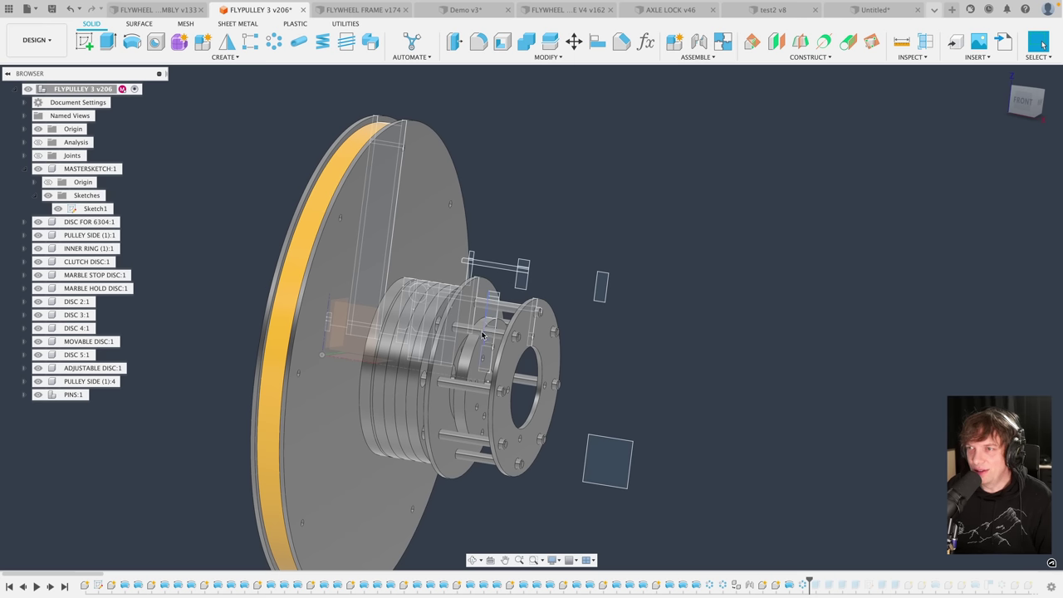
Highlight several pins together with the movable disc they pass through, and clear the selection
{"action": "left_click", "coordinate": [476, 340]}
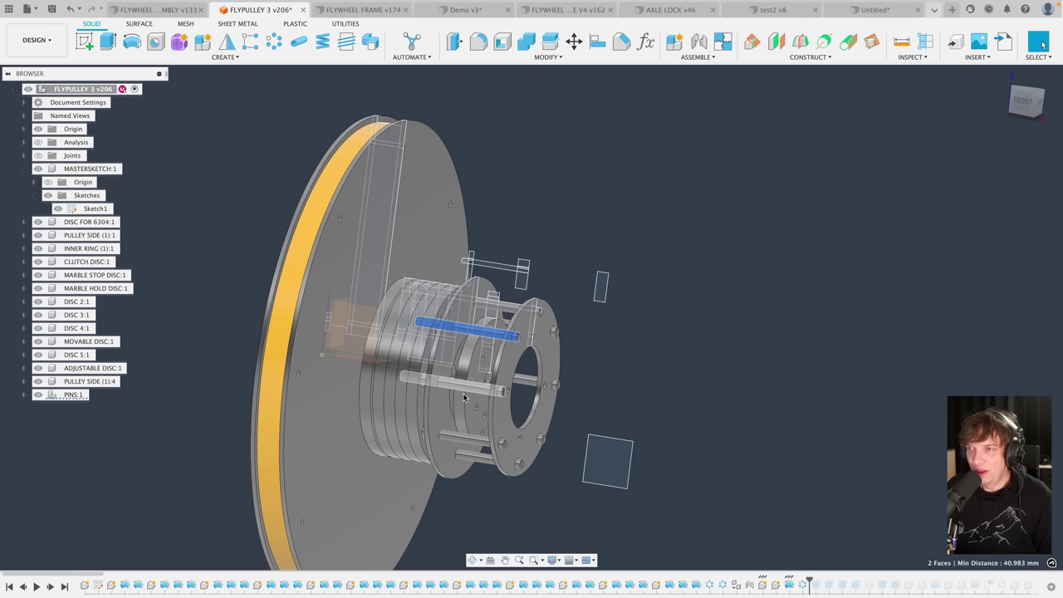
{"action": "left_click", "coordinate": [463, 394], "text": "shift"}
{"action": "left_click", "coordinate": [464, 434], "text": "shift"}
{"action": "scroll", "coordinate": [442, 405], "scroll_direction": "up", "scroll_amount": 3}
{"action": "left_click", "coordinate": [435, 400], "text": "shift"}
{"action": "scroll", "coordinate": [423, 395], "scroll_direction": "up", "scroll_amount": 2}
{"action": "left_click", "coordinate": [421, 394]}
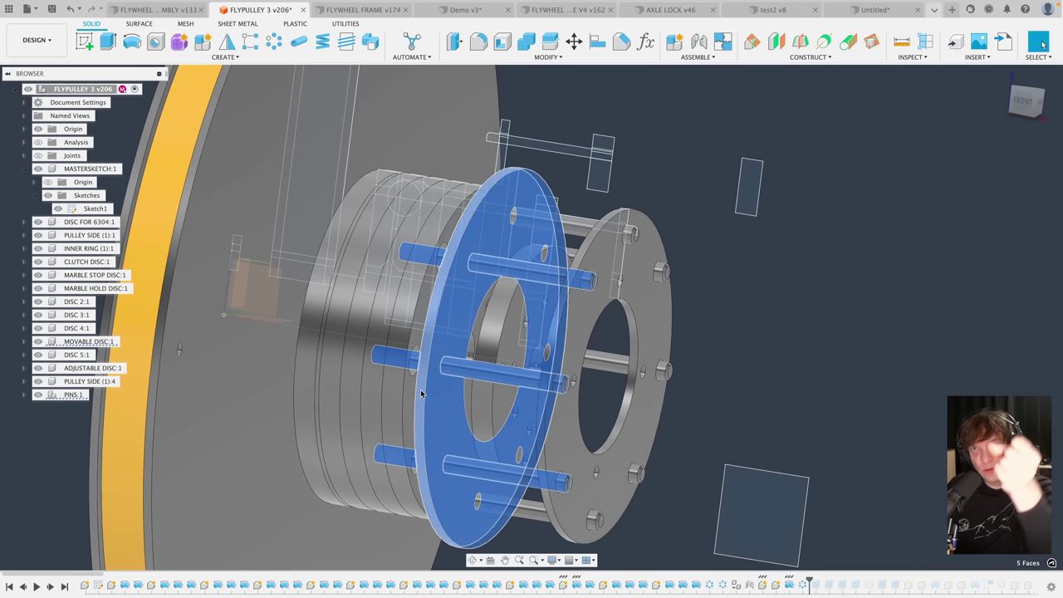
{"action": "scroll", "coordinate": [421, 393], "scroll_direction": "down", "scroll_amount": 5}
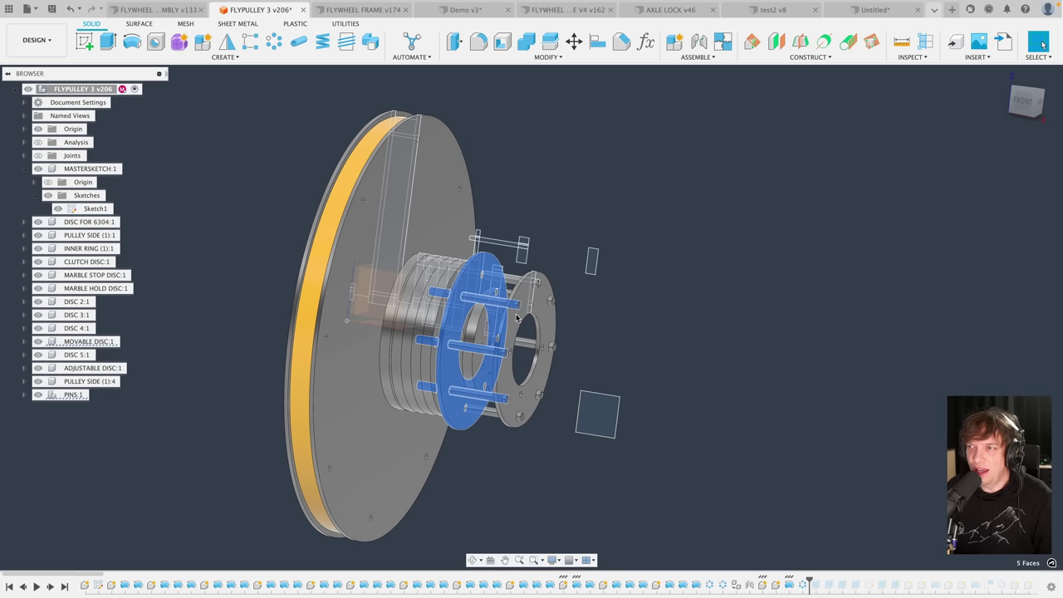
{"action": "left_click", "coordinate": [586, 363]}
Roll the timeline forward to include Sketch2 of the MASTERSKETCH component and view the pulley's opposite face
{"action": "scroll", "coordinate": [585, 364], "scroll_direction": "down", "scroll_amount": 2}
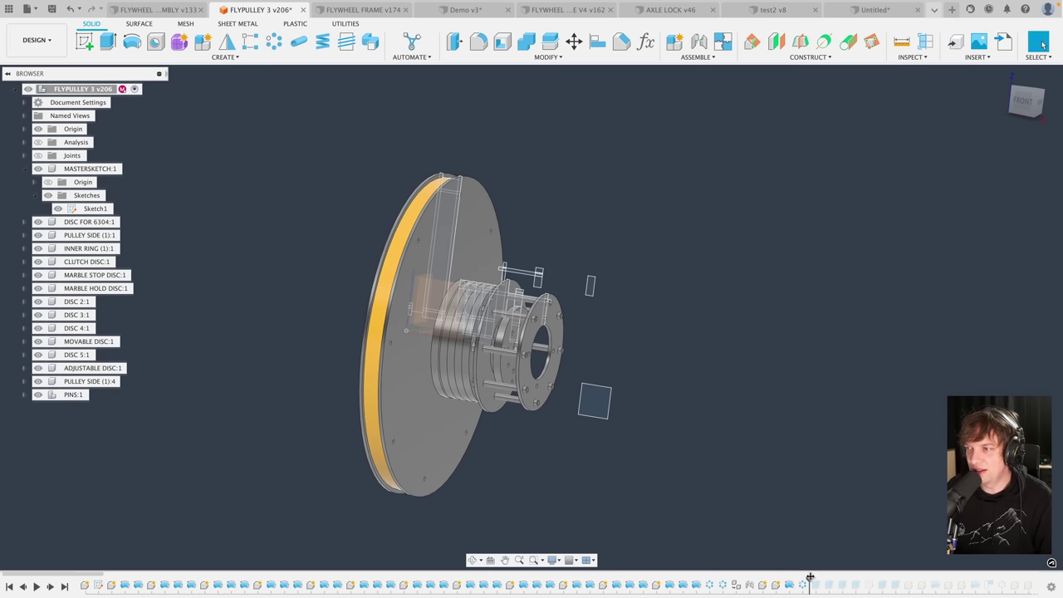
{"action": "left_click_drag", "start_coordinate": [809, 576], "coordinate": [903, 576]}
{"action": "scroll", "coordinate": [644, 396], "scroll_direction": "down", "scroll_amount": 2}
{"action": "middle_click_drag", "start_coordinate": [644, 421], "coordinate": [557, 404]}
{"action": "scroll", "coordinate": [475, 378], "scroll_direction": "up", "scroll_amount": 3}
{"action": "middle_click_drag", "start_coordinate": [475, 395], "coordinate": [506, 396], "text": "shift"}
{"action": "middle_click_drag", "start_coordinate": [465, 431], "coordinate": [515, 433], "text": "shift"}
Turn off object visibility for all work features, hiding the sketches and origin planes
{"action": "left_click", "coordinate": [552, 560]}
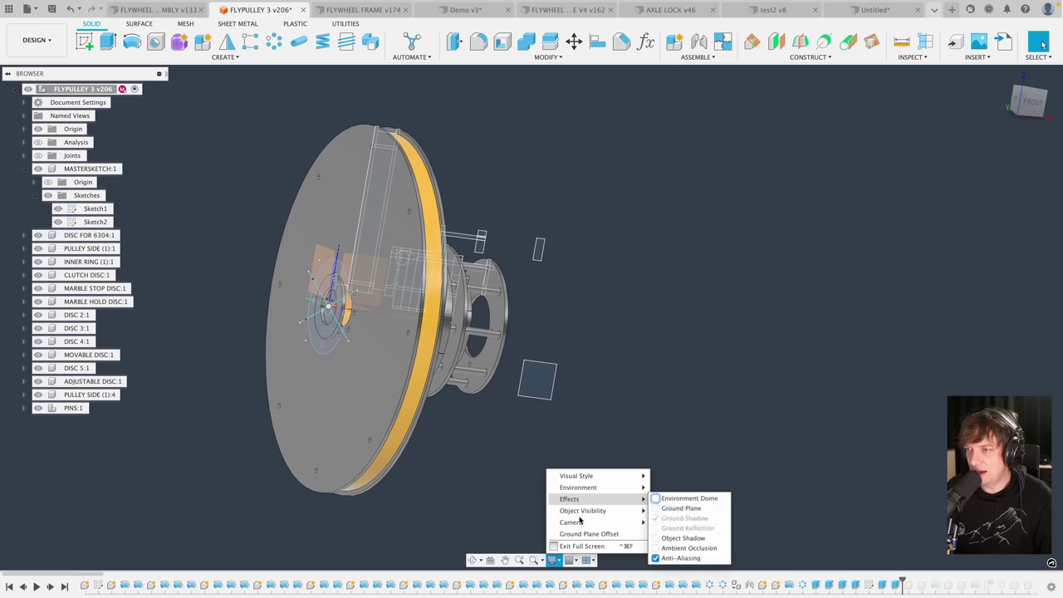
{"action": "mouse_move", "coordinate": [580, 518]}
{"action": "left_click", "coordinate": [656, 488]}
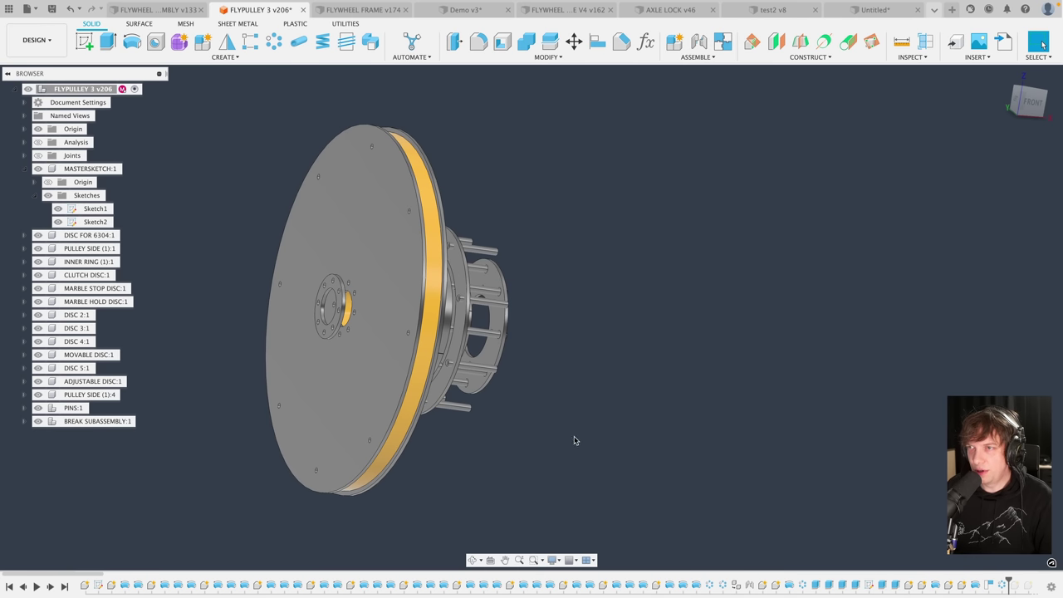
Roll the timeline forward past the brake subassembly to include the HARDWARE and RATCHET components
{"action": "middle_click_drag", "start_coordinate": [564, 440], "coordinate": [498, 315], "text": "shift"}
{"action": "scroll", "coordinate": [498, 315], "scroll_direction": "up", "scroll_amount": 3}
{"action": "scroll", "coordinate": [500, 317], "scroll_direction": "down", "scroll_amount": 3}
{"action": "middle_click_drag", "start_coordinate": [529, 424], "coordinate": [513, 386]}
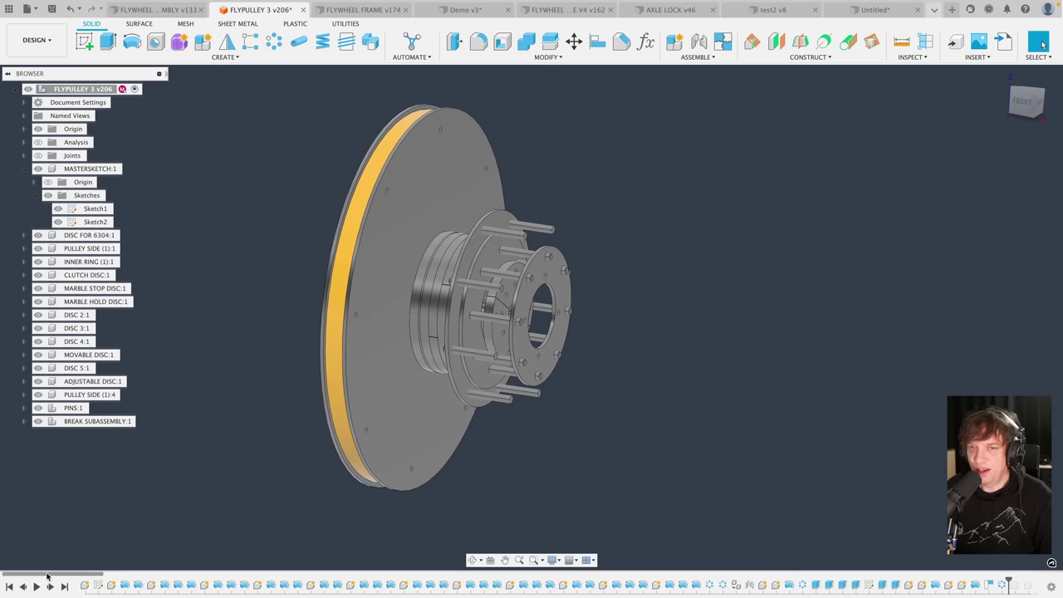
{"action": "left_click_drag", "start_coordinate": [47, 576], "coordinate": [693, 589]}
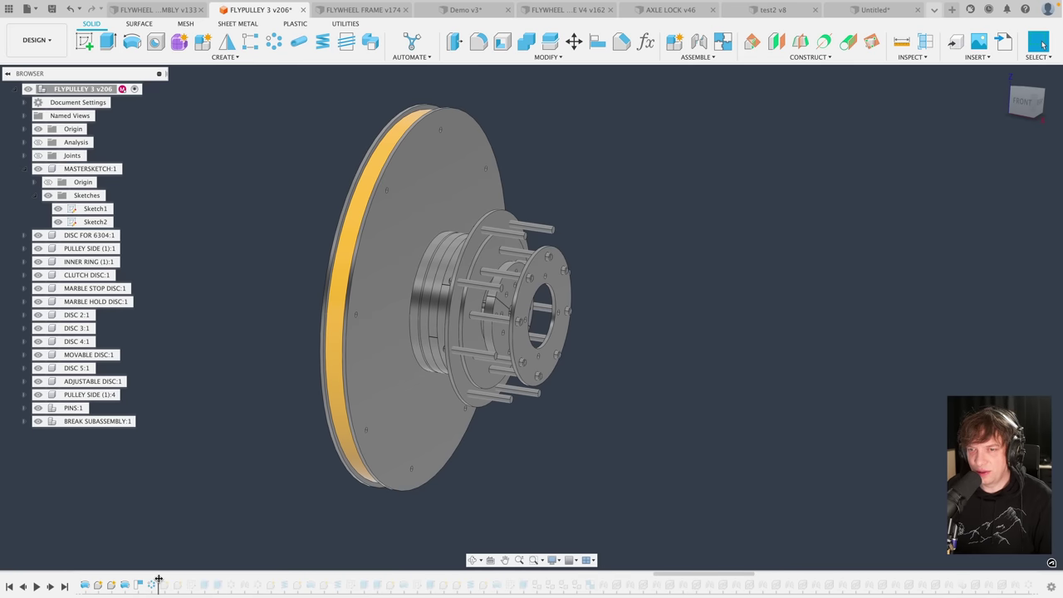
{"action": "left_click_drag", "start_coordinate": [159, 578], "coordinate": [596, 582]}
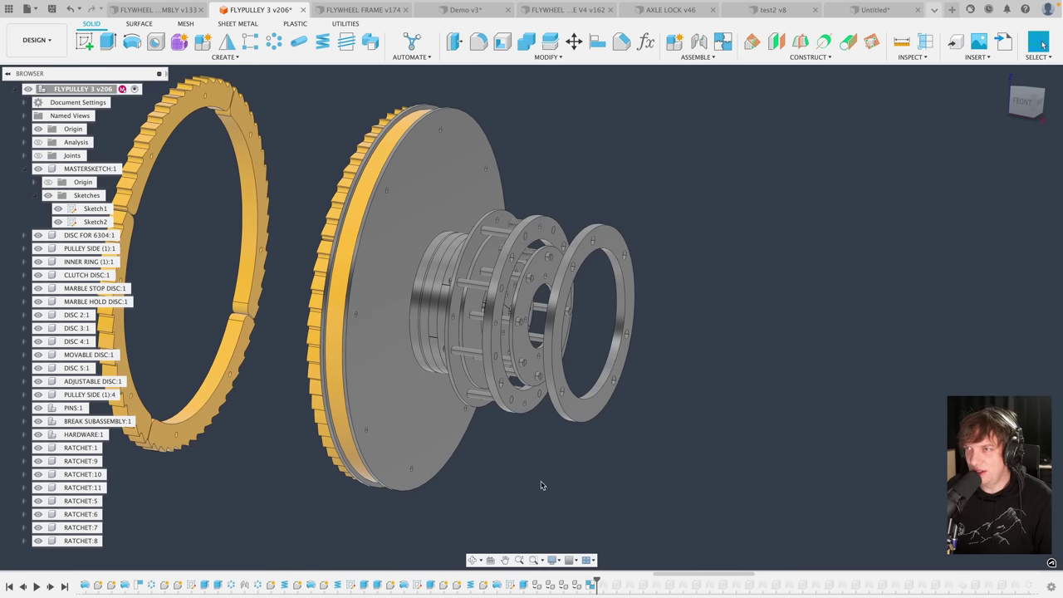
Inspect the completed pulley assembly with its cables and turn on its Analysis section view
{"action": "scroll", "coordinate": [517, 481], "scroll_direction": "down", "scroll_amount": 2}
{"action": "middle_click_drag", "start_coordinate": [519, 471], "coordinate": [514, 505], "text": "shift"}
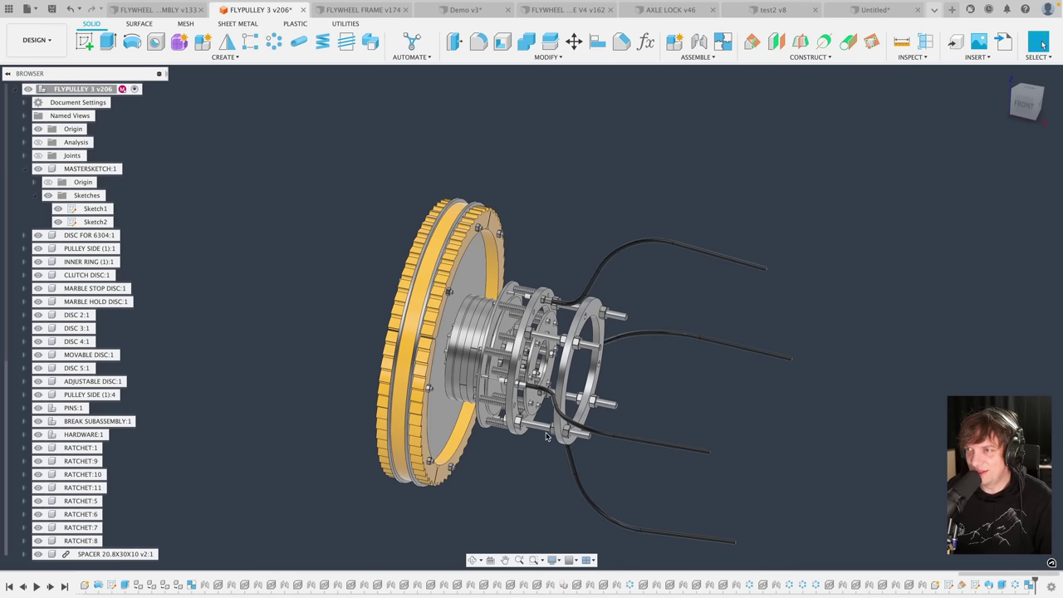
{"action": "mouse_move", "coordinate": [523, 465]}
{"action": "middle_mouse_down"}
{"action": "mouse_move", "coordinate": [468, 387]}
{"action": "mouse_move", "coordinate": [455, 405]}
{"action": "mouse_move", "coordinate": [468, 461]}
{"action": "middle_mouse_up"}
{"action": "scroll", "coordinate": [460, 436], "scroll_direction": "up", "scroll_amount": 2}
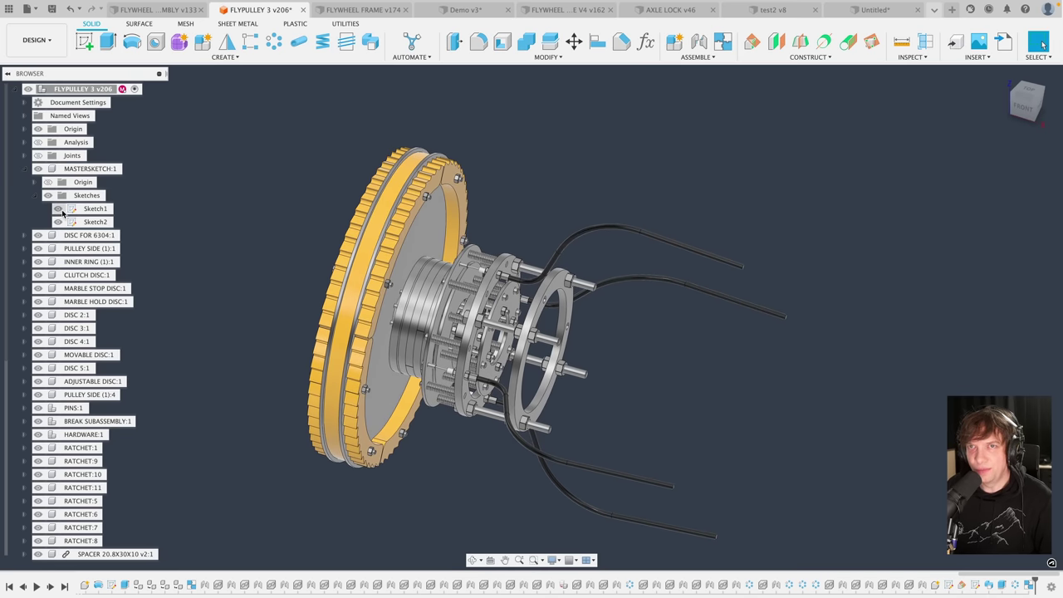
{"action": "left_click", "coordinate": [38, 143]}
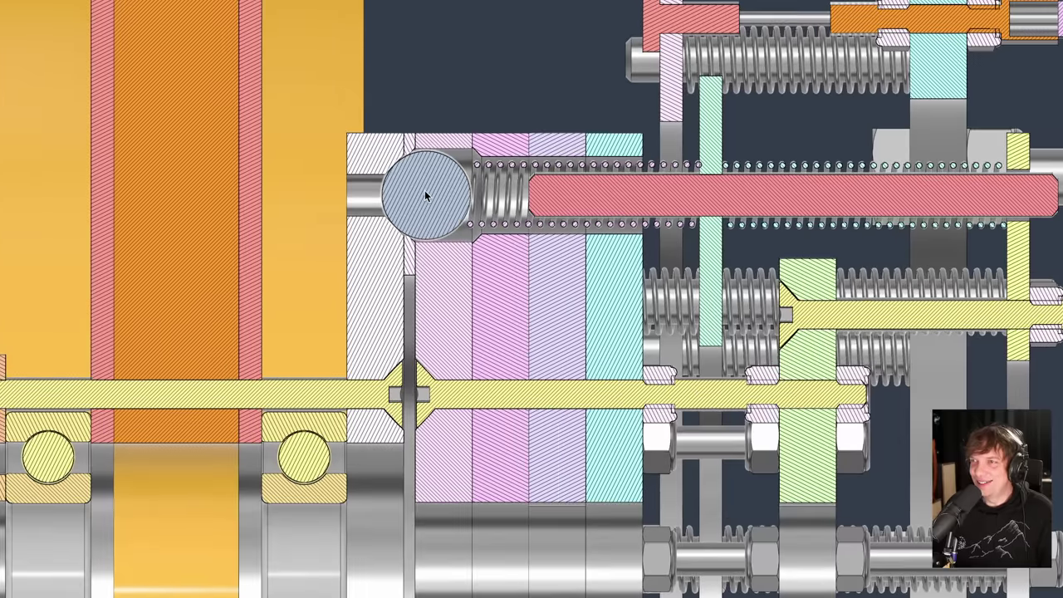
Inspect the detent ball and adjoining plate in the section view, and the bolted rings at the clutch's outer end
{"action": "left_click", "coordinate": [443, 280]}
{"action": "left_click", "coordinate": [378, 271]}
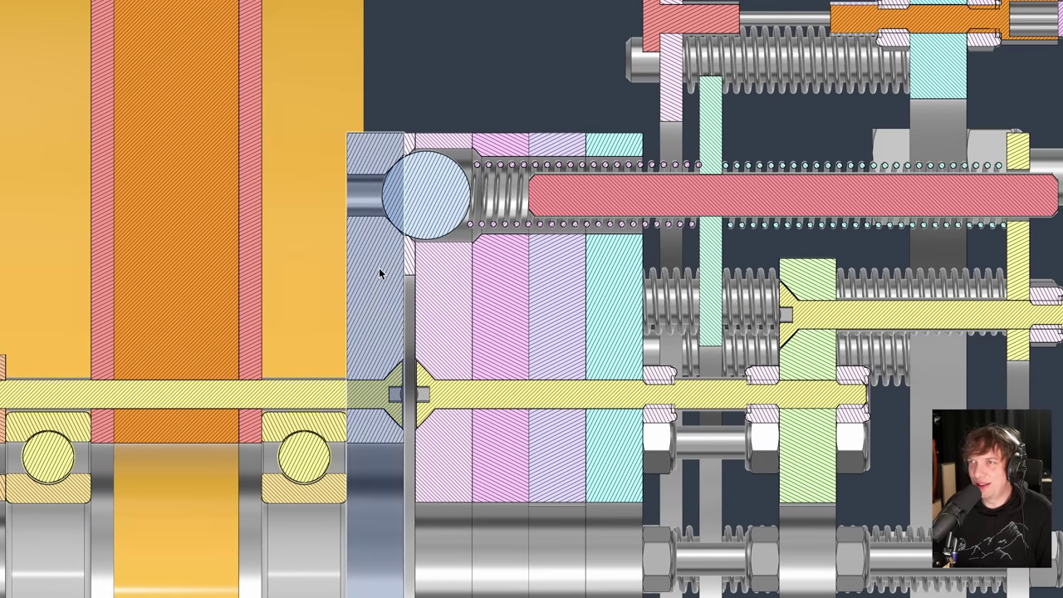
{"action": "scroll", "coordinate": [378, 273], "scroll_direction": "down", "scroll_amount": 2}
{"action": "middle_click_drag", "start_coordinate": [507, 221], "coordinate": [332, 193]}
{"action": "scroll", "coordinate": [328, 191], "scroll_direction": "up", "scroll_amount": 3}
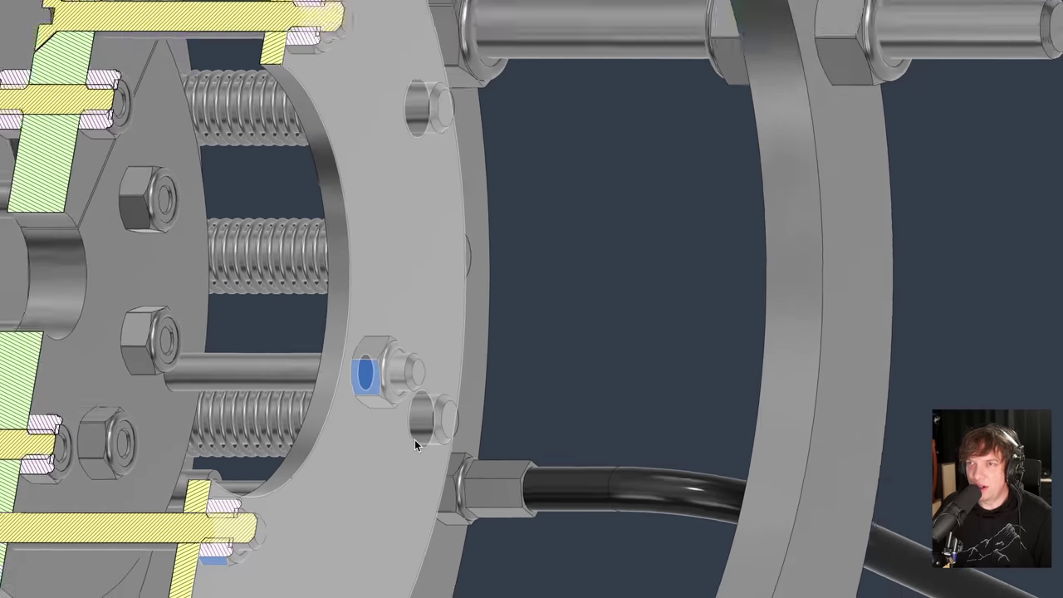
{"action": "scroll", "coordinate": [415, 441], "scroll_direction": "up", "scroll_amount": 3}
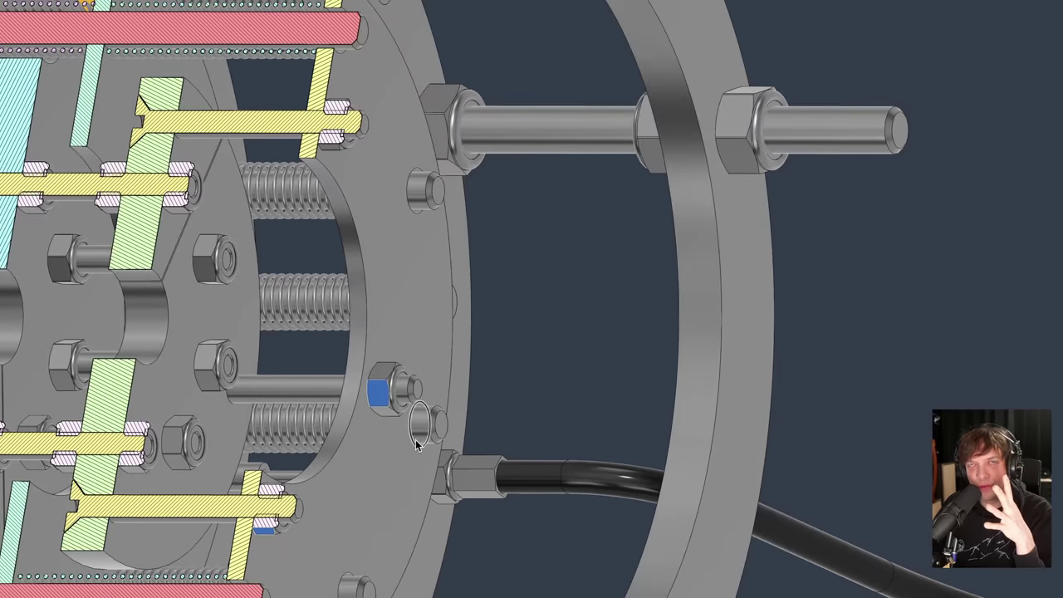
{"action": "scroll", "coordinate": [415, 442], "scroll_direction": "down", "scroll_amount": 6}
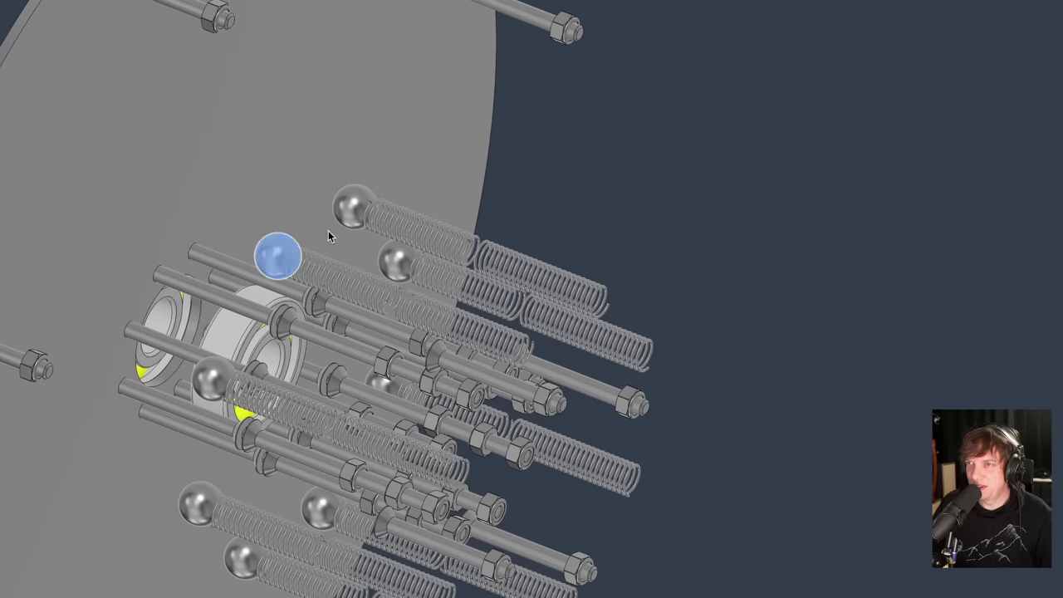
Examine the isolated clutch hardware, selecting several detent balls and one of the compression springs for a close view
{"action": "left_click", "coordinate": [267, 256]}
{"action": "left_click", "coordinate": [357, 211]}
{"action": "left_click", "coordinate": [397, 261]}
{"action": "left_click", "coordinate": [421, 226]}
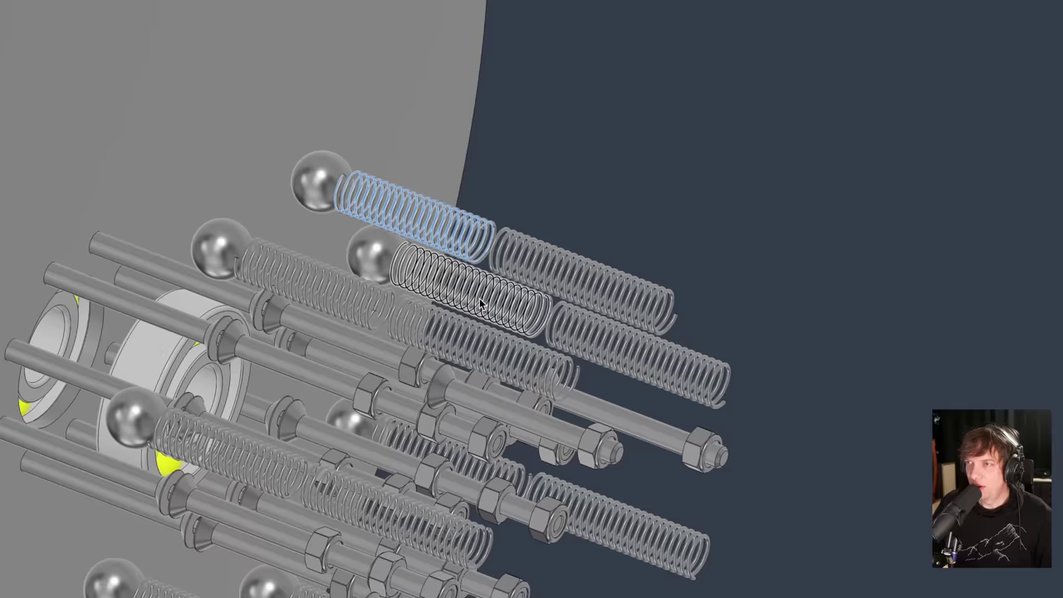
{"action": "scroll", "coordinate": [521, 285], "scroll_direction": "up", "scroll_amount": 5}
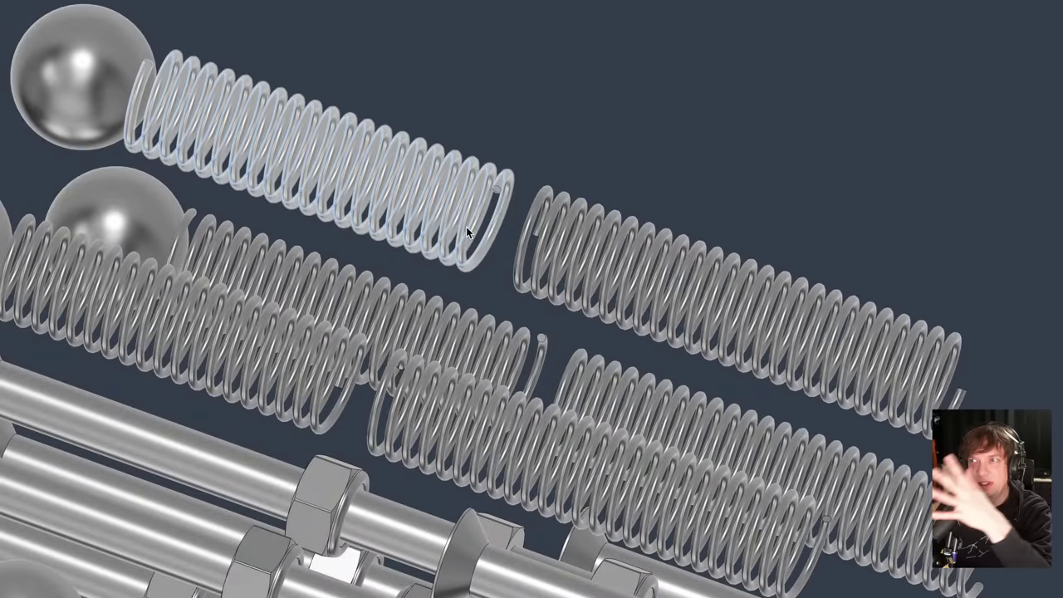
{"action": "scroll", "coordinate": [466, 226], "scroll_direction": "down", "scroll_amount": 6}
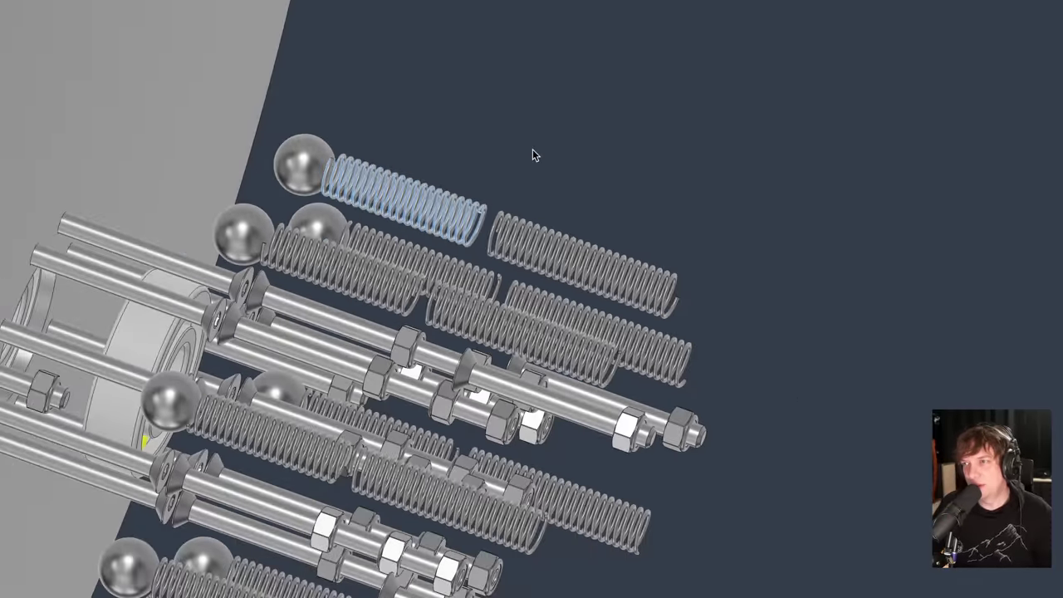
Examine the bolts, springs and bearings from several angles, ending on the bearing side of the large disc
{"action": "scroll", "coordinate": [486, 184], "scroll_direction": "down", "scroll_amount": 2}
{"action": "middle_click_drag", "start_coordinate": [483, 375], "coordinate": [464, 346], "text": "shift"}
{"action": "scroll", "coordinate": [450, 371], "scroll_direction": "down", "scroll_amount": 4}
{"action": "scroll", "coordinate": [473, 348], "scroll_direction": "down", "scroll_amount": 2}
{"action": "scroll", "coordinate": [468, 363], "scroll_direction": "up", "scroll_amount": 5}
{"action": "scroll", "coordinate": [538, 347], "scroll_direction": "down", "scroll_amount": 2}
{"action": "middle_click_drag", "start_coordinate": [529, 345], "coordinate": [540, 402]}
{"action": "scroll", "coordinate": [520, 362], "scroll_direction": "down", "scroll_amount": 3}
{"action": "scroll", "coordinate": [548, 382], "scroll_direction": "up", "scroll_amount": 3}
{"action": "scroll", "coordinate": [249, 324], "scroll_direction": "up", "scroll_amount": 5}
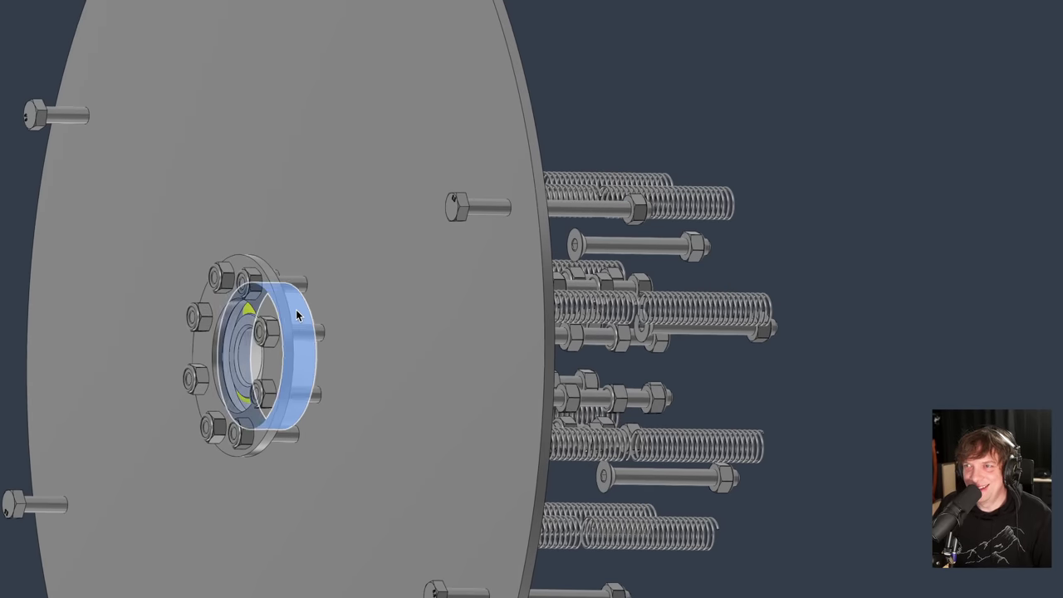
Select the outer ring of the hub bearing for inspection, clear the selection and view the whole disc
{"action": "scroll", "coordinate": [297, 316], "scroll_direction": "up", "scroll_amount": 2}
{"action": "left_click", "coordinate": [297, 315]}
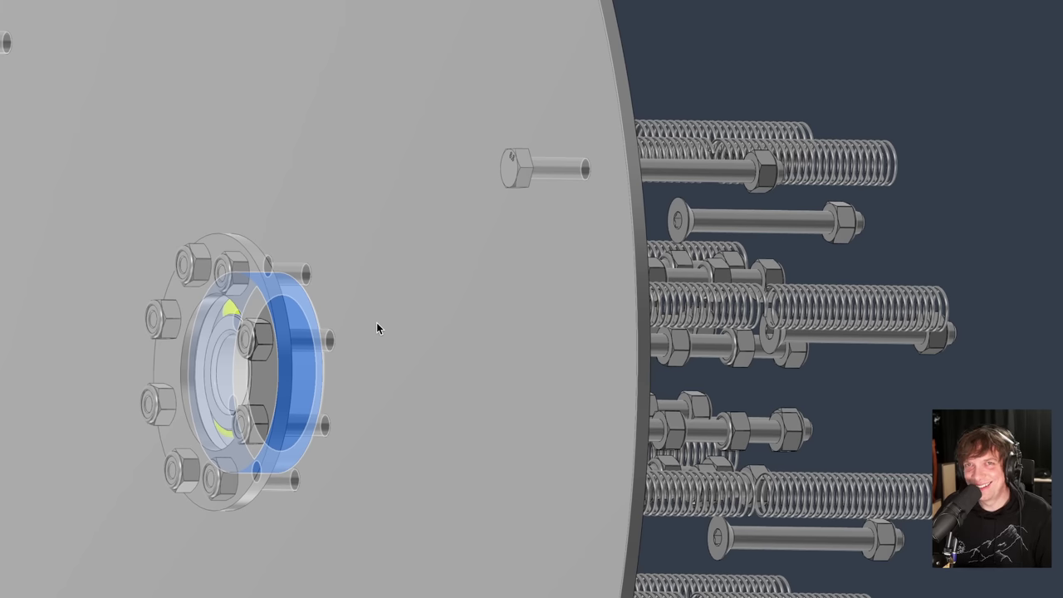
{"action": "scroll", "coordinate": [394, 292], "scroll_direction": "down", "scroll_amount": 3}
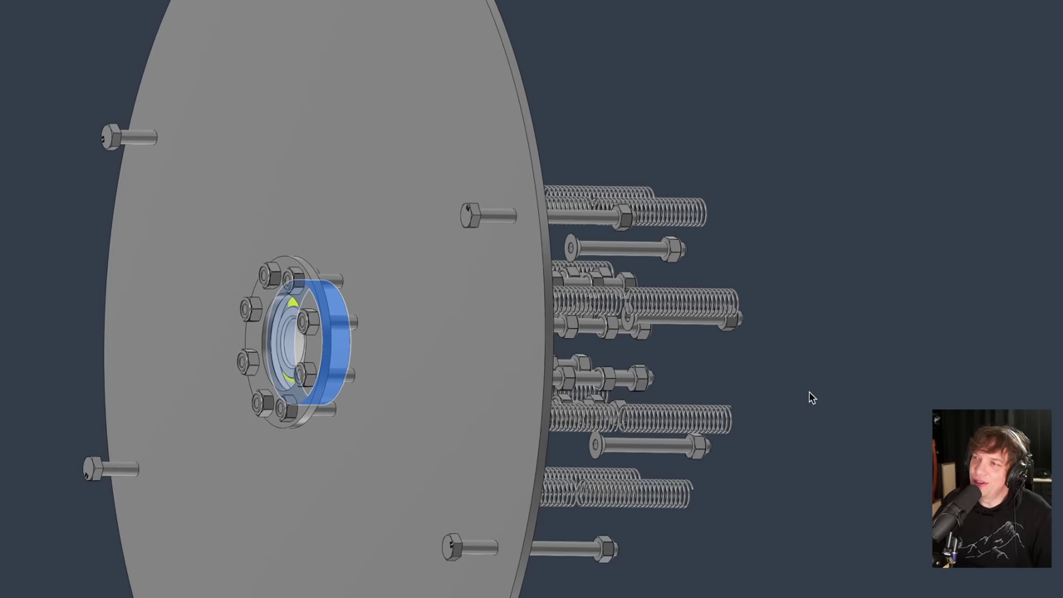
{"action": "left_click", "coordinate": [808, 391]}
{"action": "middle_click_drag", "start_coordinate": [399, 307], "coordinate": [400, 340]}
{"action": "scroll", "coordinate": [410, 326], "scroll_direction": "down", "scroll_amount": 4}
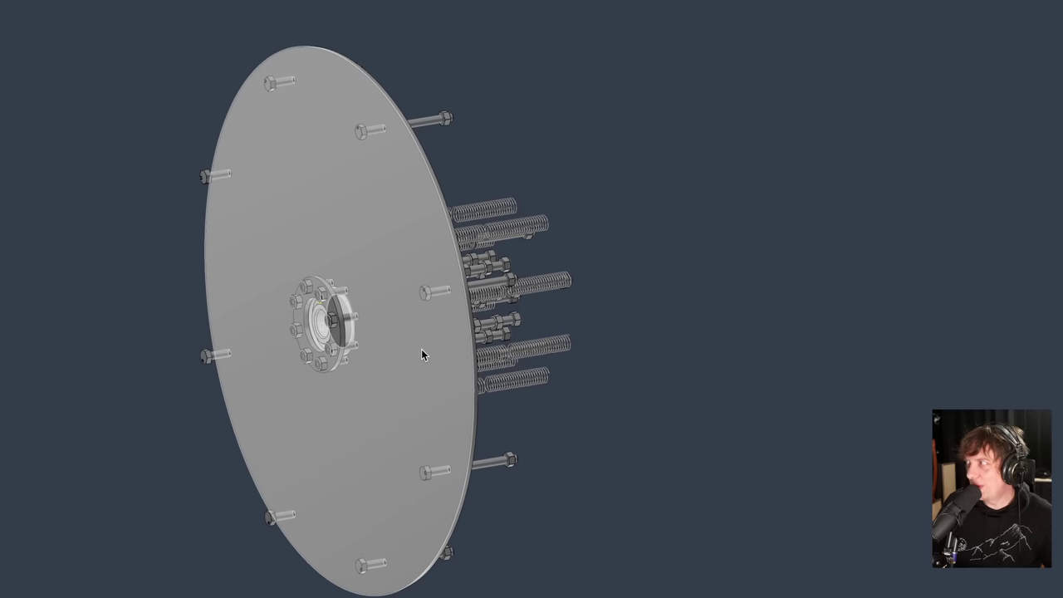
Select and inspect the bolted retaining ring that covers the hub bearing
{"action": "scroll", "coordinate": [334, 294], "scroll_direction": "up", "scroll_amount": 3}
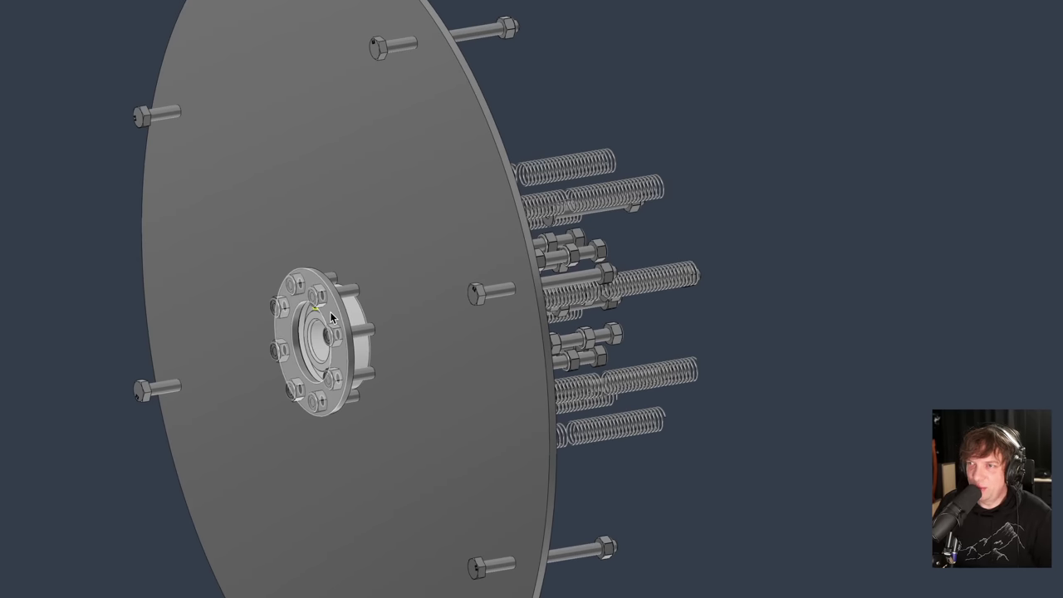
{"action": "left_click", "coordinate": [331, 318]}
{"action": "scroll", "coordinate": [319, 291], "scroll_direction": "up", "scroll_amount": 5}
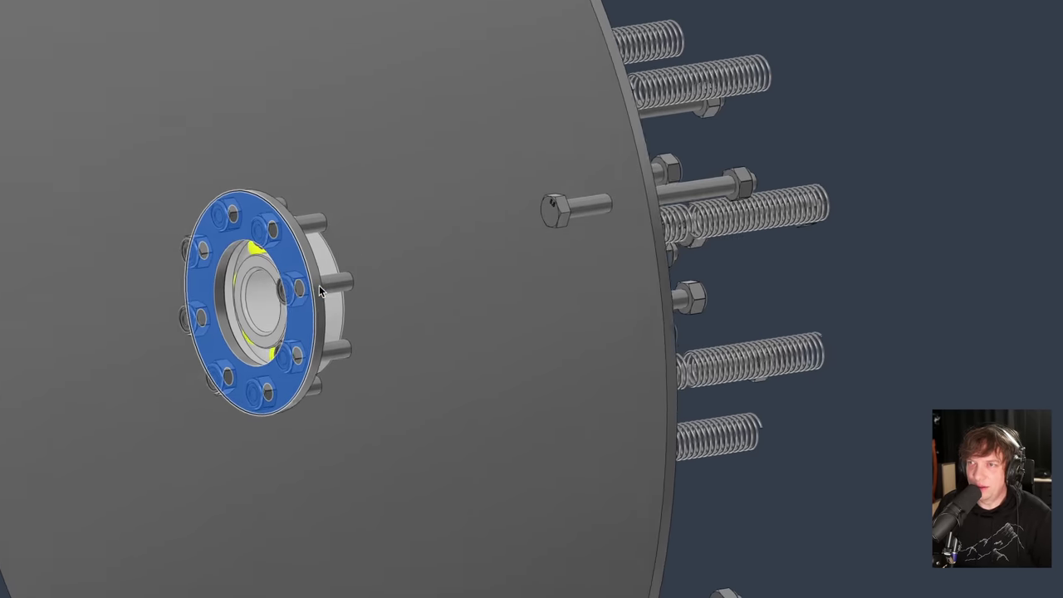
{"action": "scroll", "coordinate": [260, 271], "scroll_direction": "up", "scroll_amount": 6}
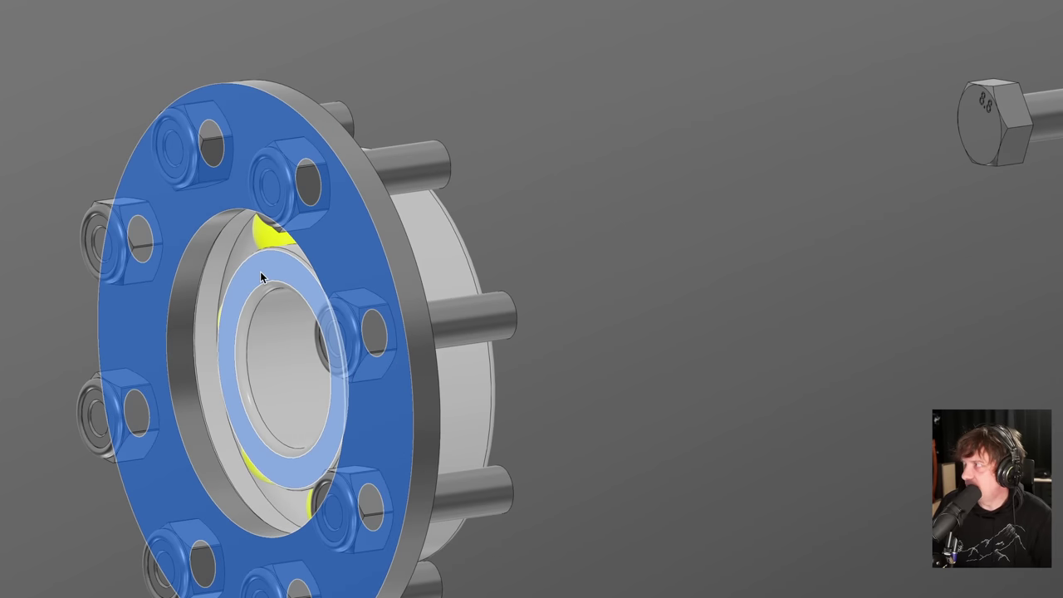
{"action": "scroll", "coordinate": [260, 271], "scroll_direction": "down", "scroll_amount": 6}
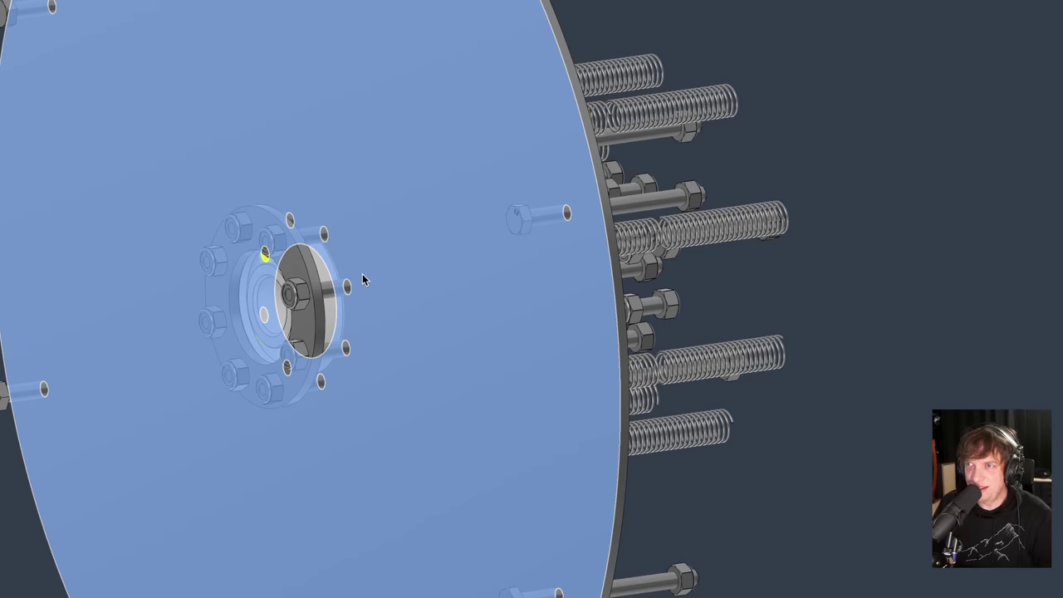
Examine how the hub fits together, selecting the large disc and a bolt around the bearing
{"action": "left_click", "coordinate": [364, 271]}
{"action": "left_click", "coordinate": [797, 431]}
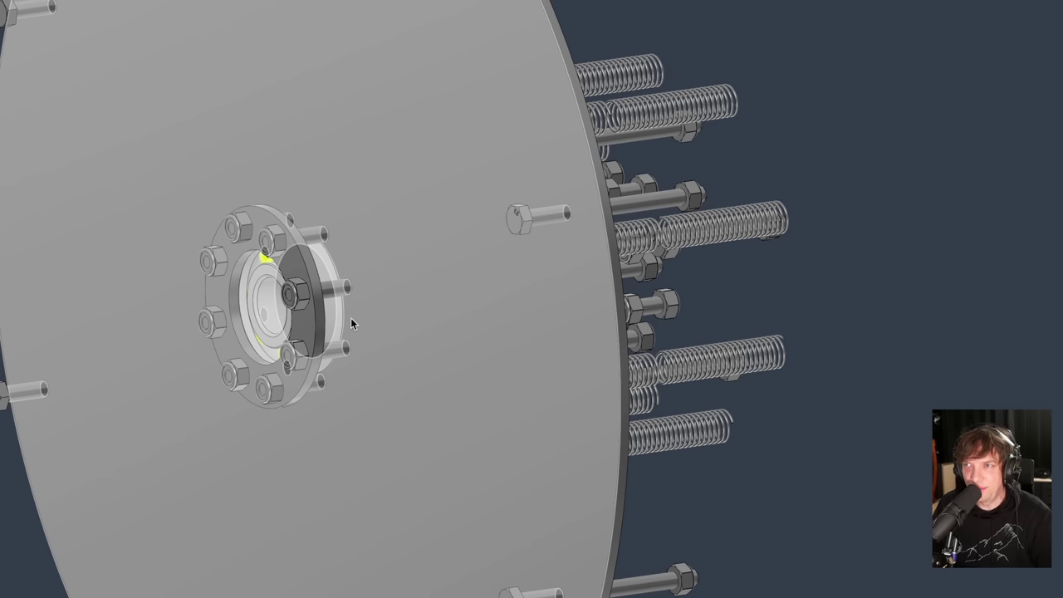
{"action": "scroll", "coordinate": [360, 306], "scroll_direction": "up", "scroll_amount": 3}
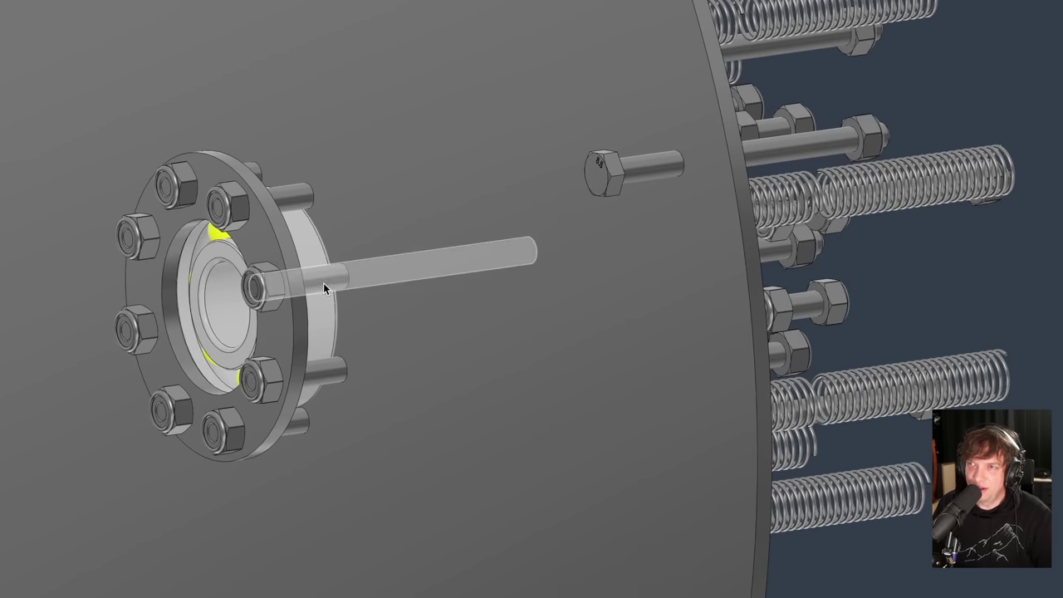
{"action": "left_click", "coordinate": [323, 282]}
{"action": "left_click", "coordinate": [402, 273]}
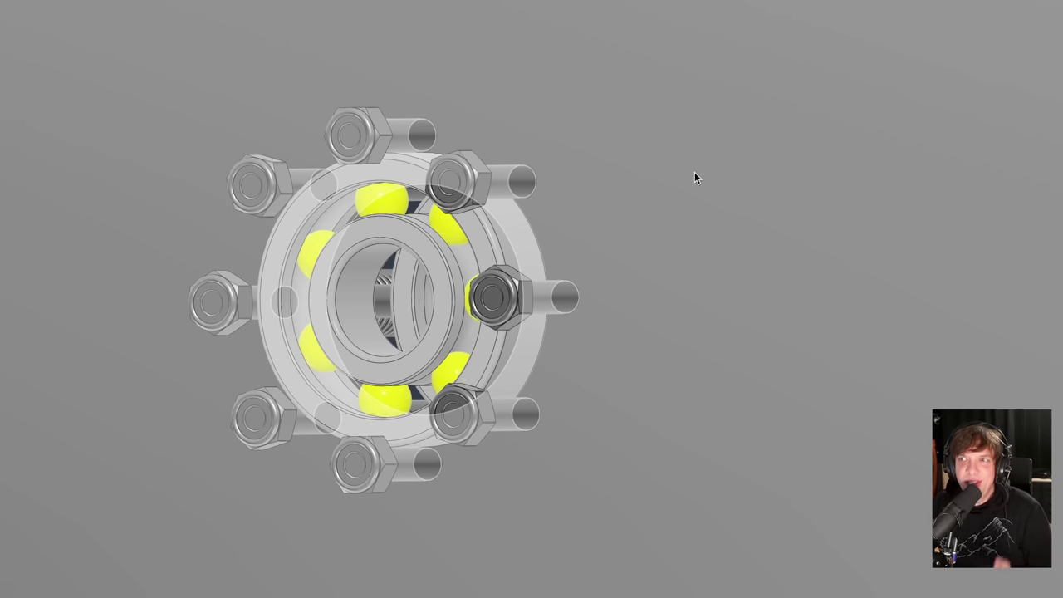
{"action": "scroll", "coordinate": [685, 214], "scroll_direction": "down", "scroll_amount": 3}
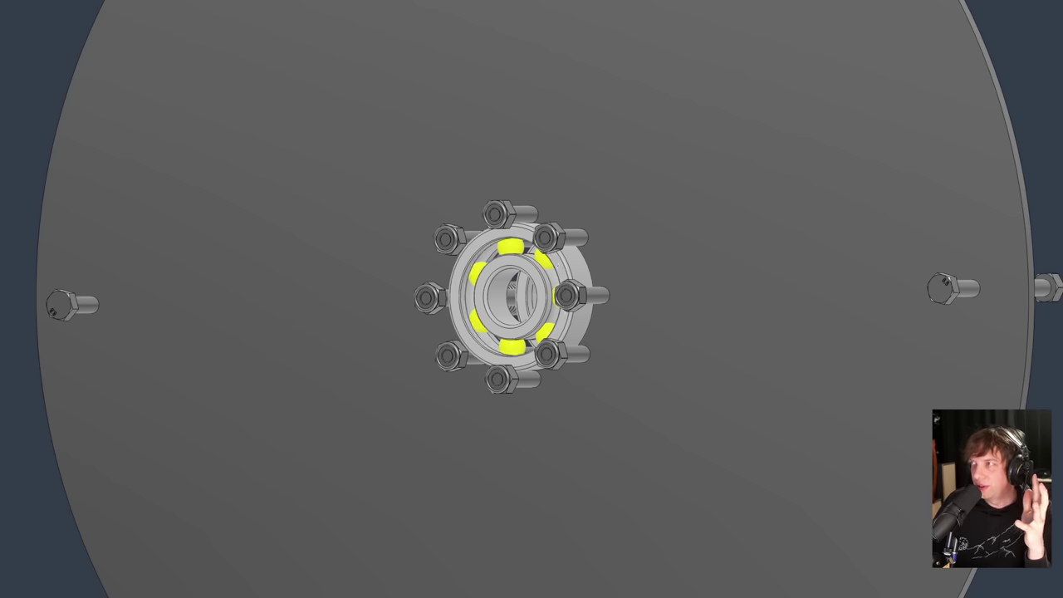
View the exposed hub bearing and its bolt circle face-on, and return to an oblique view of the disc
{"action": "key", "text": "1"}
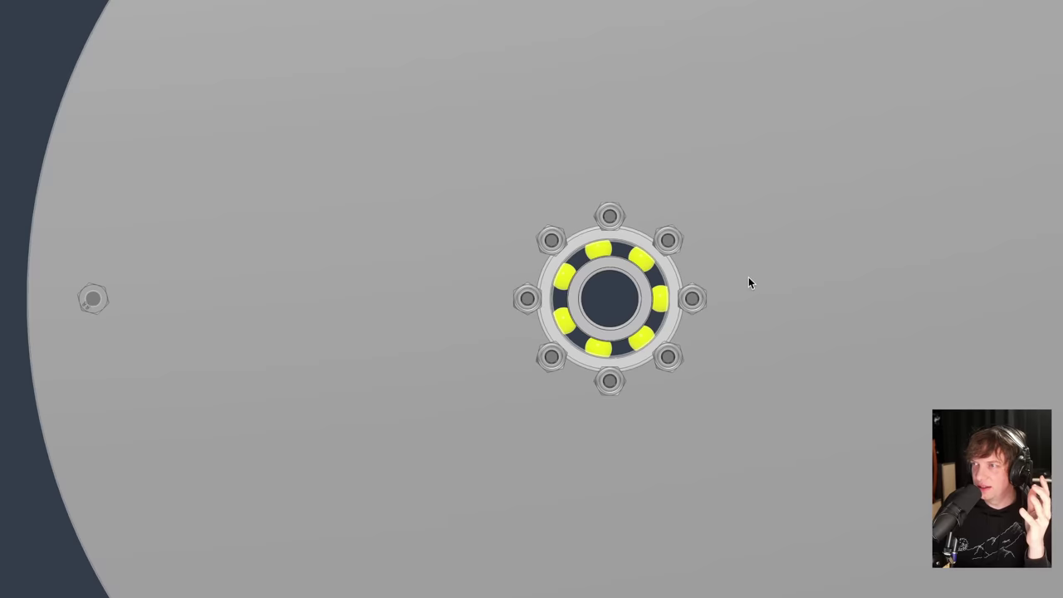
{"action": "middle_click_drag", "start_coordinate": [748, 277], "coordinate": [534, 278]}
{"action": "scroll", "coordinate": [538, 284], "scroll_direction": "up", "scroll_amount": 4}
{"action": "middle_click_drag", "start_coordinate": [453, 290], "coordinate": [474, 280]}
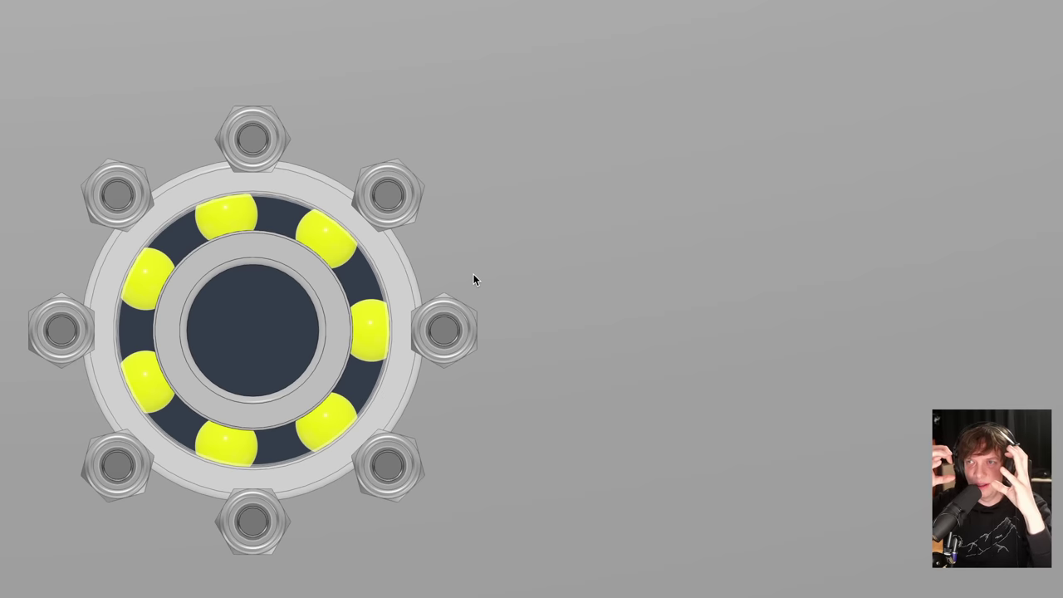
{"action": "scroll", "coordinate": [474, 271], "scroll_direction": "down", "scroll_amount": 10}
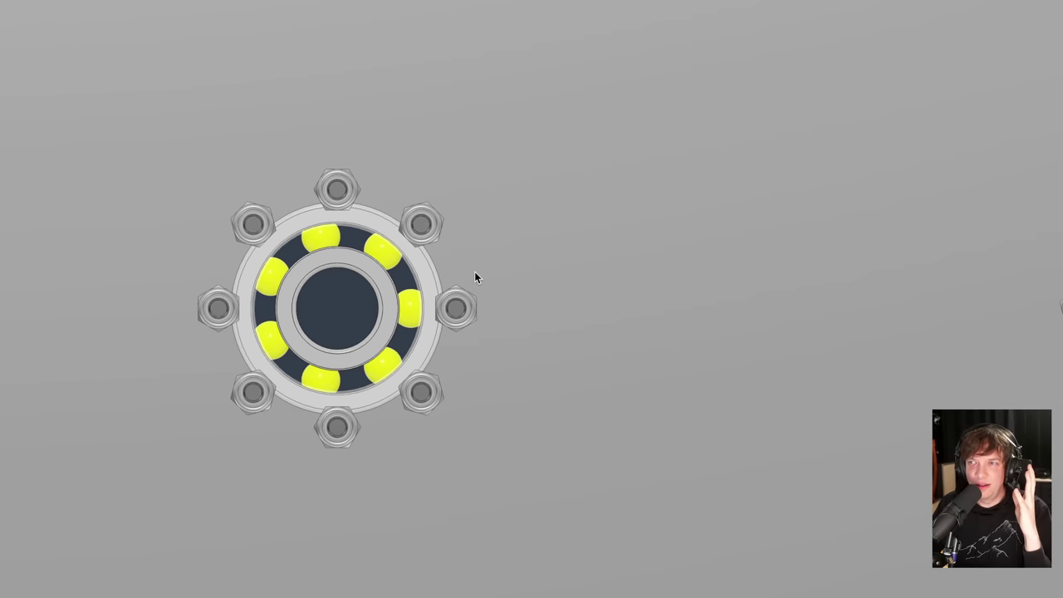
{"action": "scroll", "coordinate": [910, 470], "scroll_direction": "down", "scroll_amount": 1}
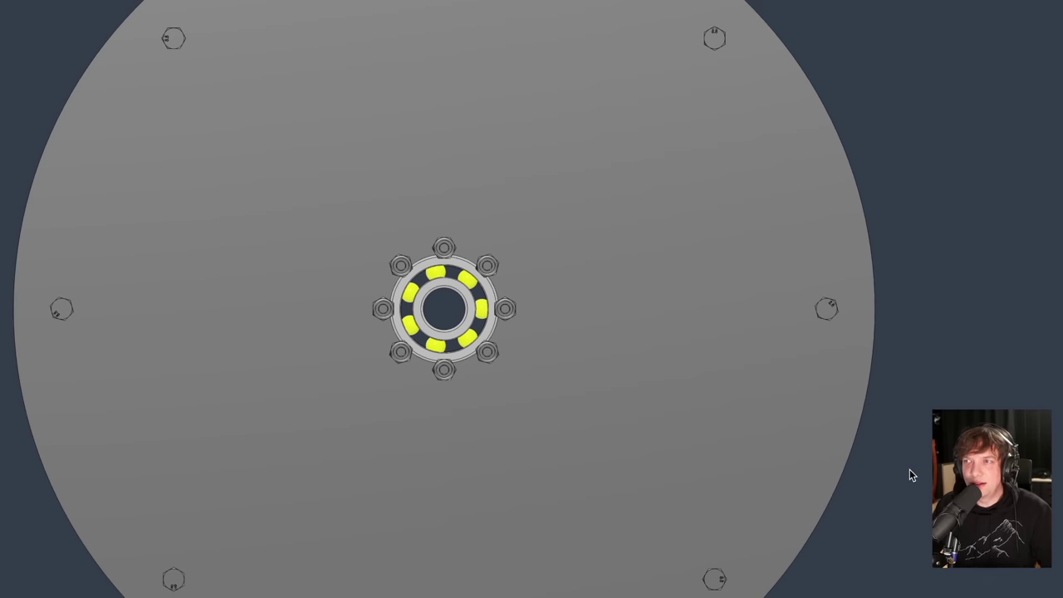
{"action": "middle_click_drag", "start_coordinate": [901, 470], "coordinate": [740, 429]}
{"action": "scroll", "coordinate": [770, 435], "scroll_direction": "down", "scroll_amount": 2}
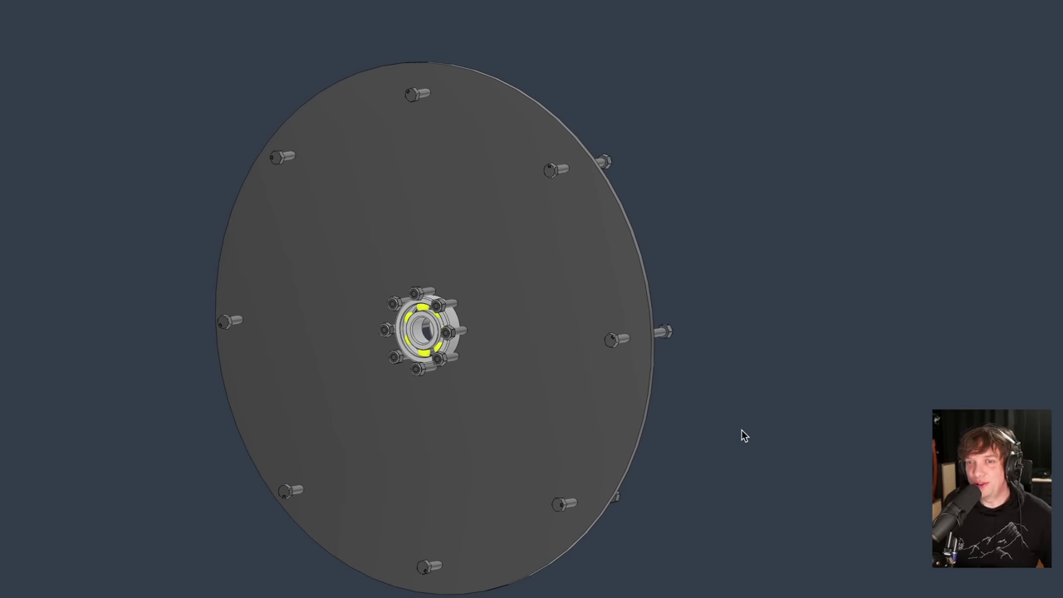
Point out the large disc by selecting its front face repeatedly, and clear the selection
{"action": "left_click", "coordinate": [496, 244]}
{"action": "left_click", "coordinate": [749, 301]}
{"action": "middle_click_drag", "start_coordinate": [684, 262], "coordinate": [611, 195]}
{"action": "left_click", "coordinate": [493, 249]}
{"action": "left_click", "coordinate": [611, 195]}
{"action": "left_click", "coordinate": [467, 202]}
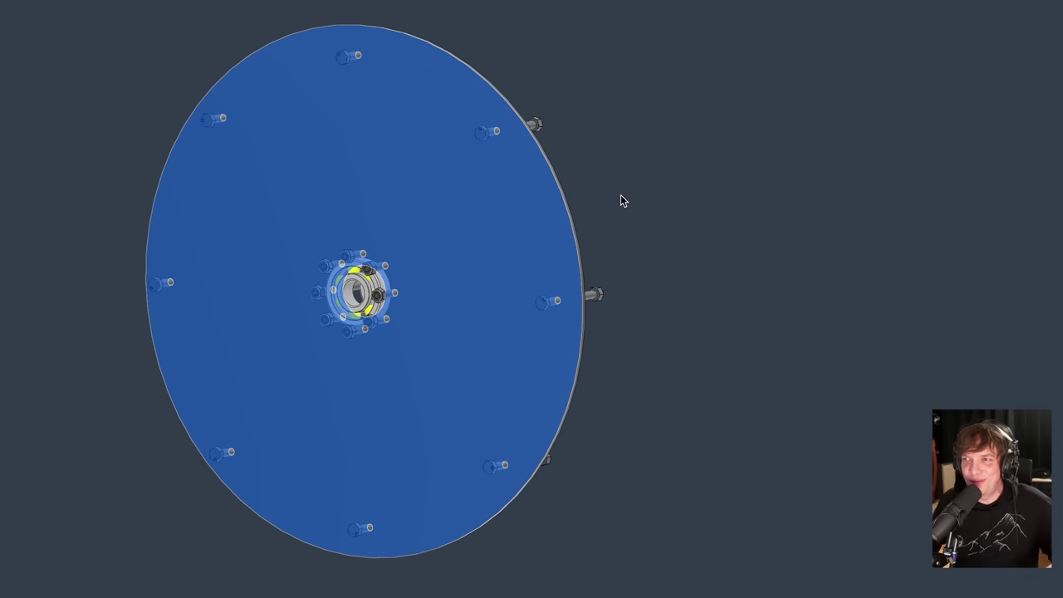
{"action": "left_click", "coordinate": [653, 213]}
Select the hub bearing's outer ring up close to show how the surrounding bolts sit against it
{"action": "scroll", "coordinate": [407, 283], "scroll_direction": "up", "scroll_amount": 8}
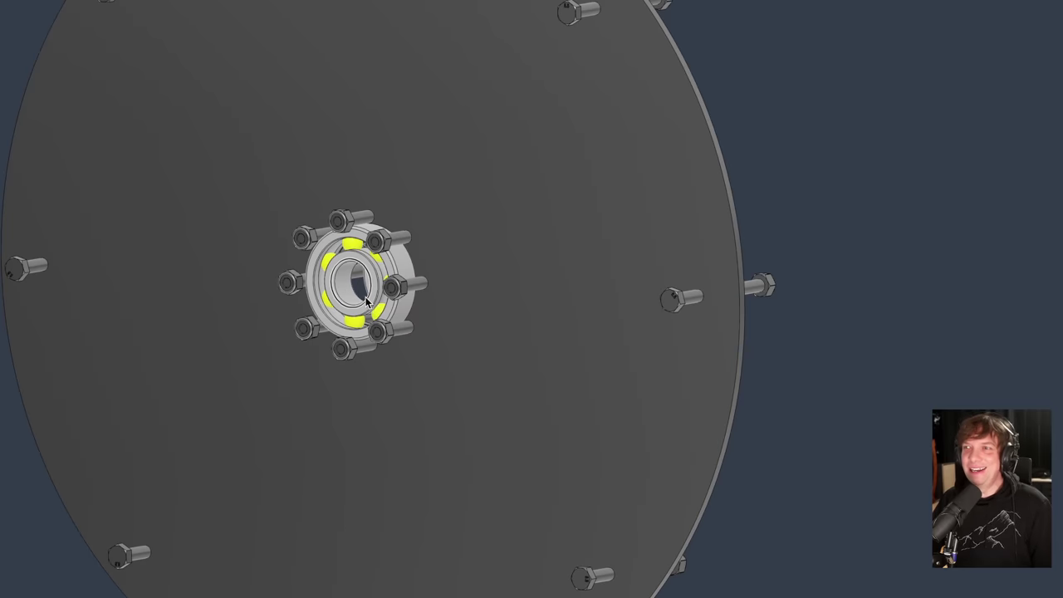
{"action": "scroll", "coordinate": [411, 205], "scroll_direction": "up", "scroll_amount": 3}
{"action": "left_click", "coordinate": [411, 204]}
{"action": "scroll", "coordinate": [411, 204], "scroll_direction": "down", "scroll_amount": 3}
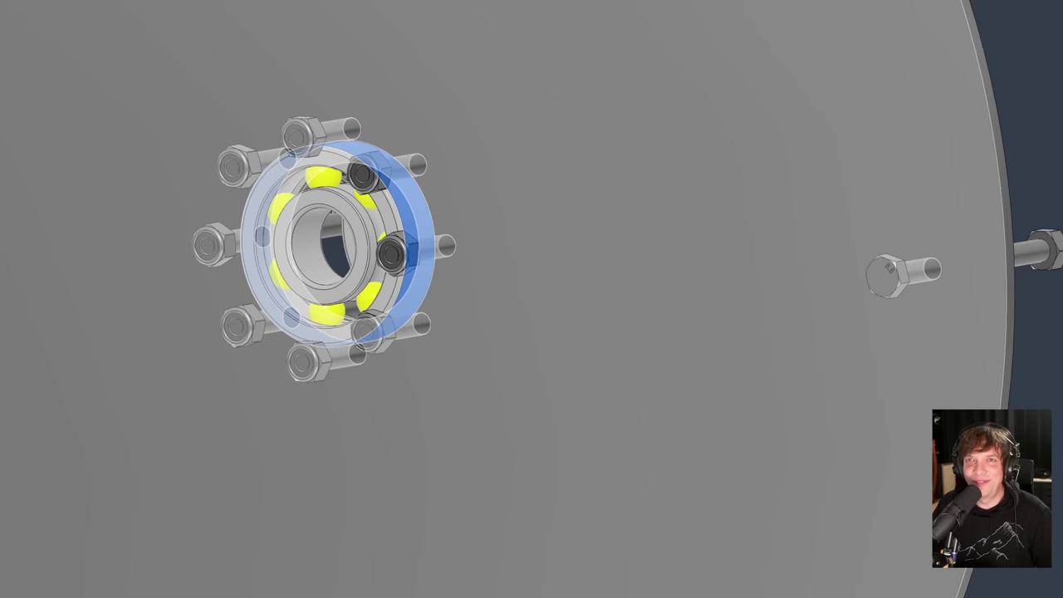
{"action": "scroll", "coordinate": [46, 250], "scroll_direction": "down", "scroll_amount": 4}
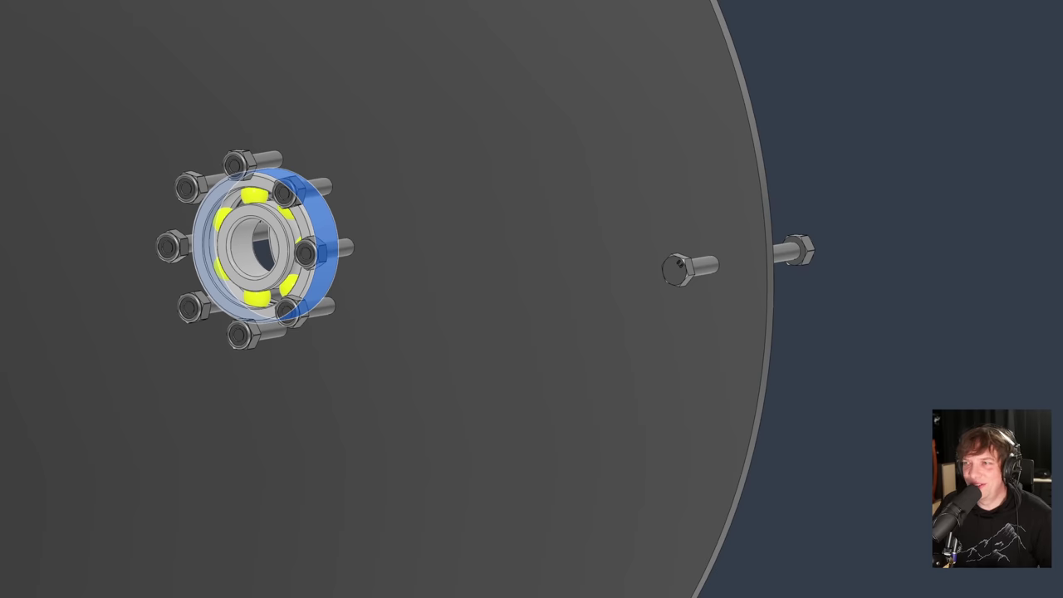
{"action": "scroll", "coordinate": [855, 445], "scroll_direction": "down", "scroll_amount": 5}
{"action": "middle_click_drag", "start_coordinate": [857, 446], "coordinate": [588, 448]}
Point out the large disc on the flywheel shaft in the full machine assembly
{"action": "mouse_move", "coordinate": [2, 346]}
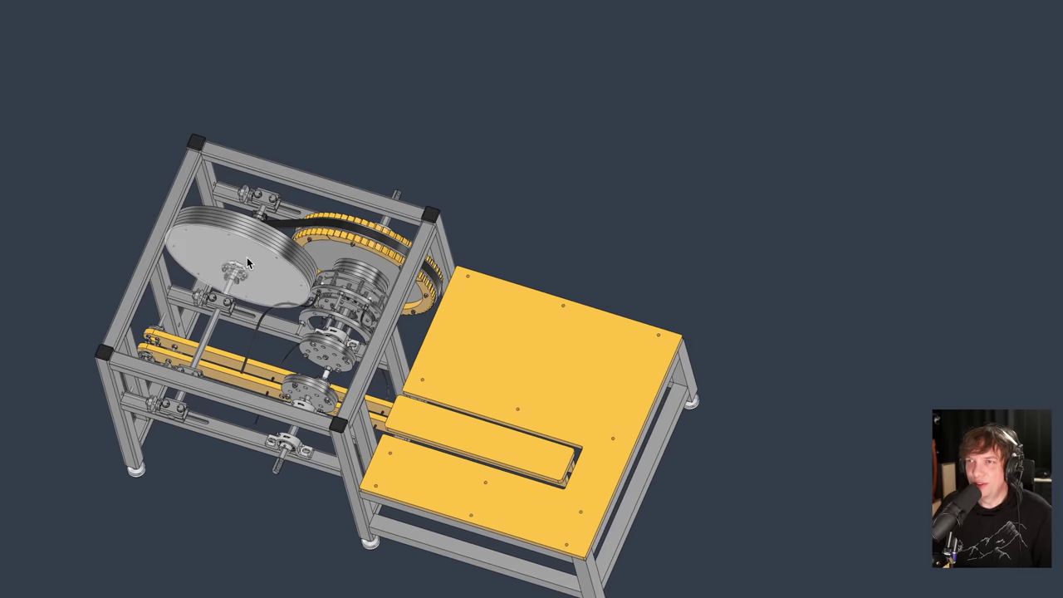
{"action": "left_click", "coordinate": [247, 263]}
{"action": "left_click", "coordinate": [459, 418]}
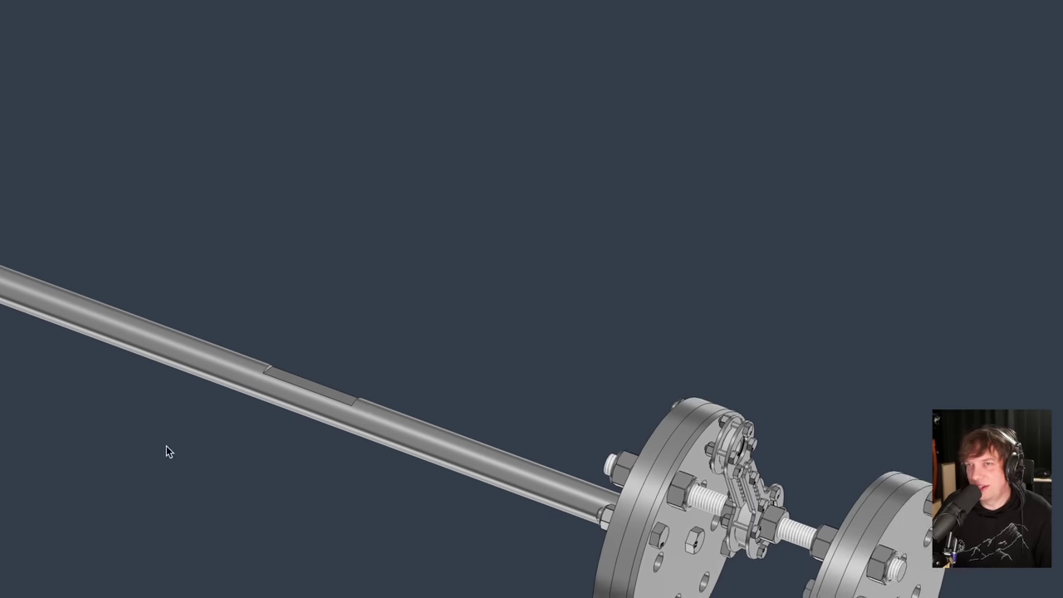
Select the adjacent flat faces of the shaft's squared end, including the face with two holes
{"action": "middle_click_drag", "start_coordinate": [166, 445], "coordinate": [533, 461], "text": "shift"}
{"action": "scroll", "coordinate": [305, 226], "scroll_direction": "up", "scroll_amount": 5}
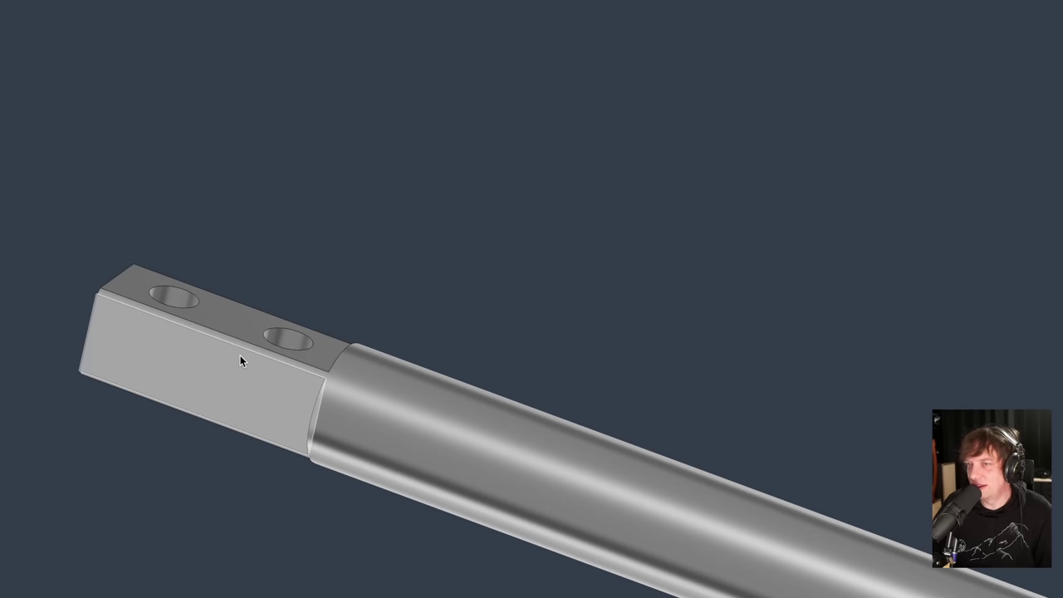
{"action": "left_click", "coordinate": [240, 358]}
{"action": "left_click", "coordinate": [236, 332], "text": "shift"}
{"action": "scroll", "coordinate": [208, 457], "scroll_direction": "down", "scroll_amount": 5}
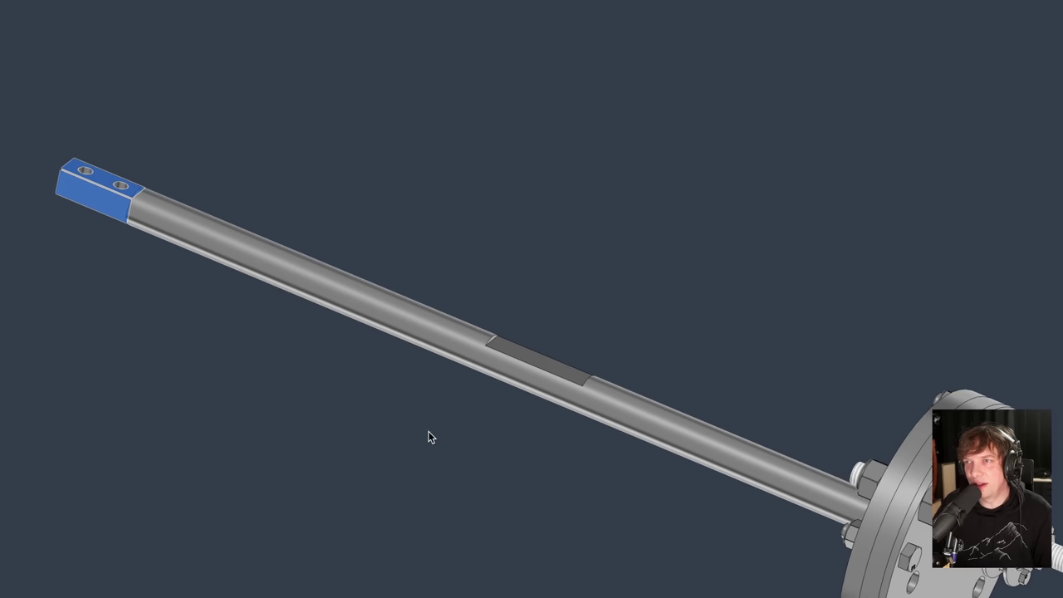
Inspect and select the flat cut into the round shaft between its squared end and the bolted discs
{"action": "scroll", "coordinate": [475, 430], "scroll_direction": "up", "scroll_amount": 2}
{"action": "left_click", "coordinate": [465, 346]}
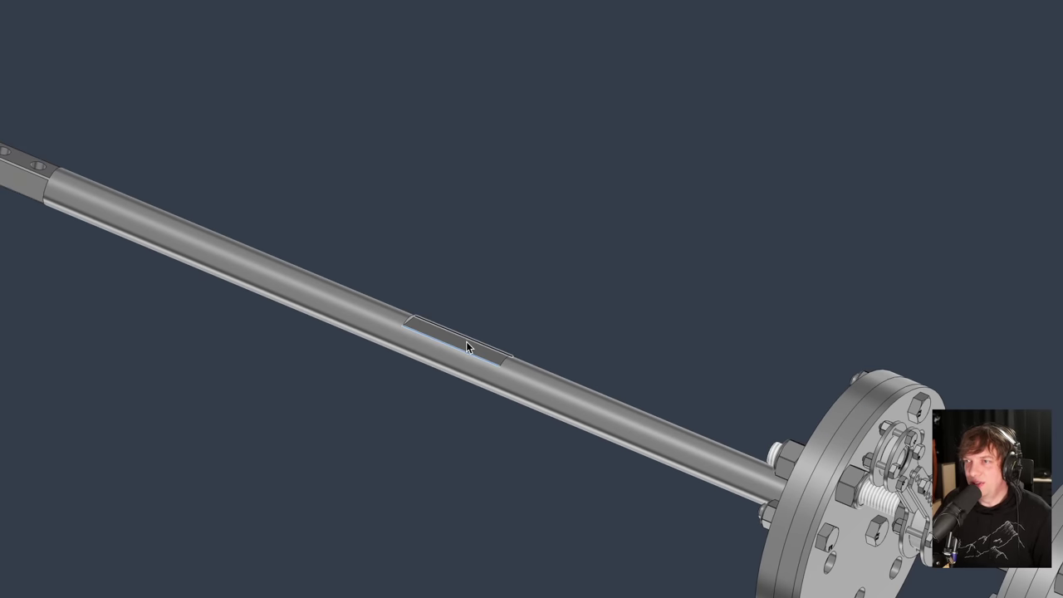
{"action": "scroll", "coordinate": [497, 311], "scroll_direction": "up", "scroll_amount": 1}
{"action": "scroll", "coordinate": [497, 318], "scroll_direction": "up", "scroll_amount": 2}
{"action": "left_click", "coordinate": [422, 482]}
{"action": "scroll", "coordinate": [367, 460], "scroll_direction": "up", "scroll_amount": 2}
{"action": "left_click", "coordinate": [387, 356]}
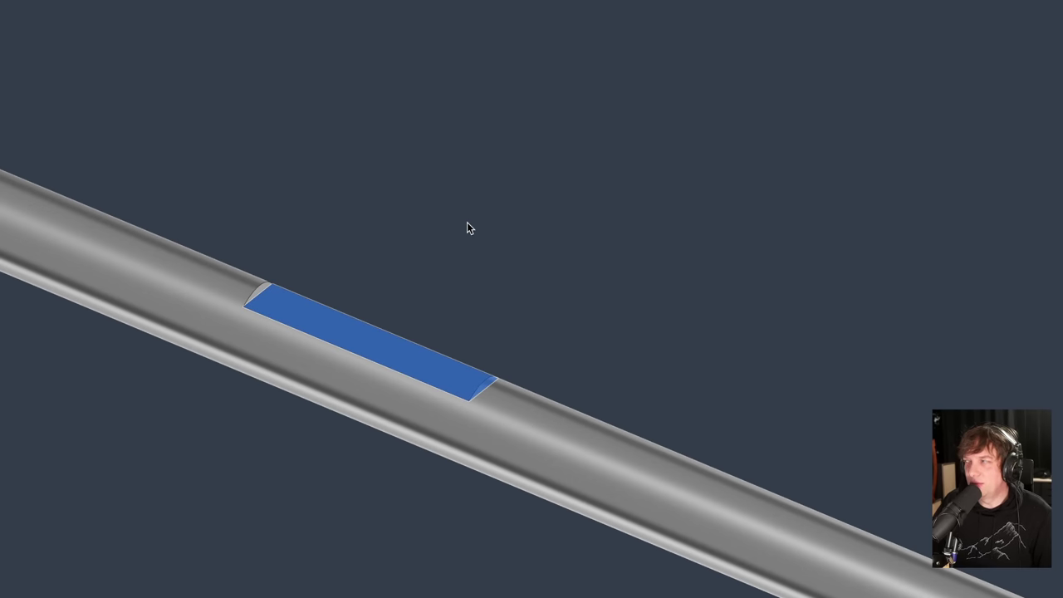
{"action": "scroll", "coordinate": [467, 228], "scroll_direction": "down", "scroll_amount": 5}
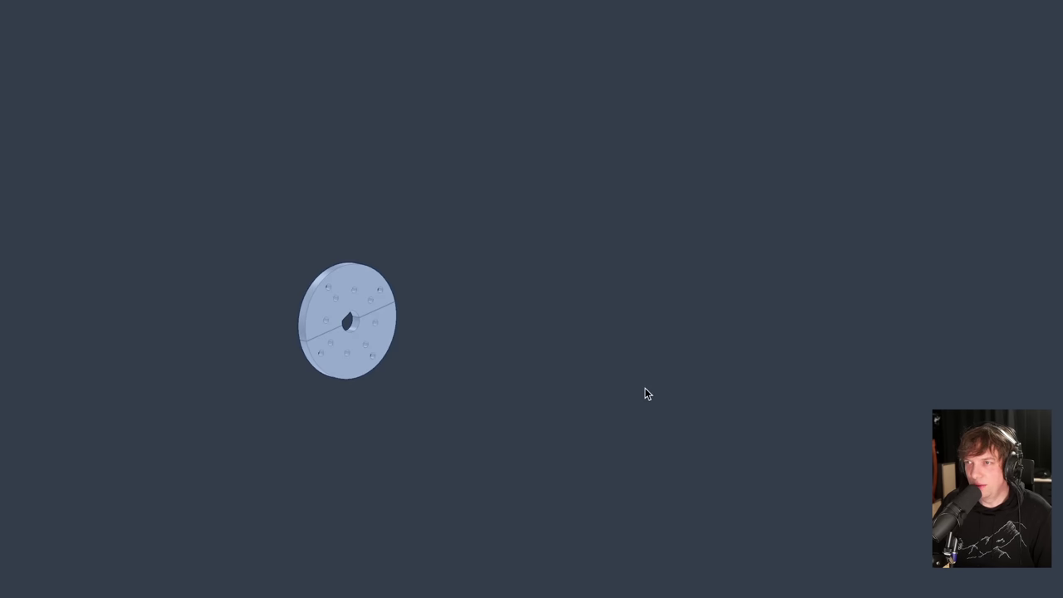
Inspect the flat in the central bore of the two-part disc up close
{"action": "left_click", "coordinate": [644, 387]}
{"action": "scroll", "coordinate": [437, 368], "scroll_direction": "up", "scroll_amount": 4}
{"action": "middle_click_drag", "start_coordinate": [390, 372], "coordinate": [305, 335], "text": "shift"}
{"action": "scroll", "coordinate": [270, 280], "scroll_direction": "up", "scroll_amount": 5}
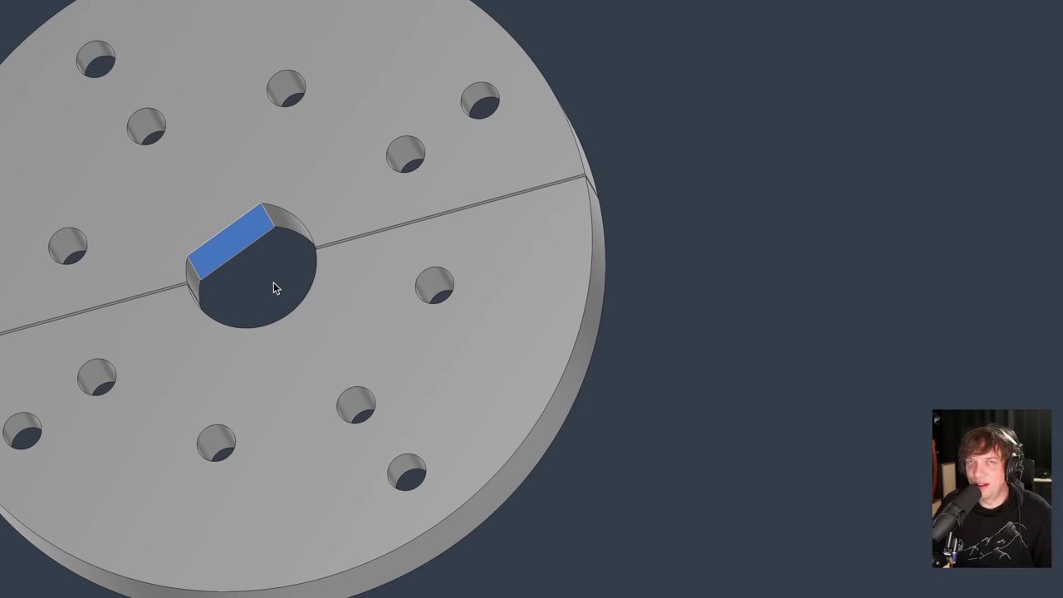
{"action": "scroll", "coordinate": [328, 296], "scroll_direction": "down", "scroll_amount": 5}
{"action": "middle_click_drag", "start_coordinate": [327, 299], "coordinate": [346, 322]}
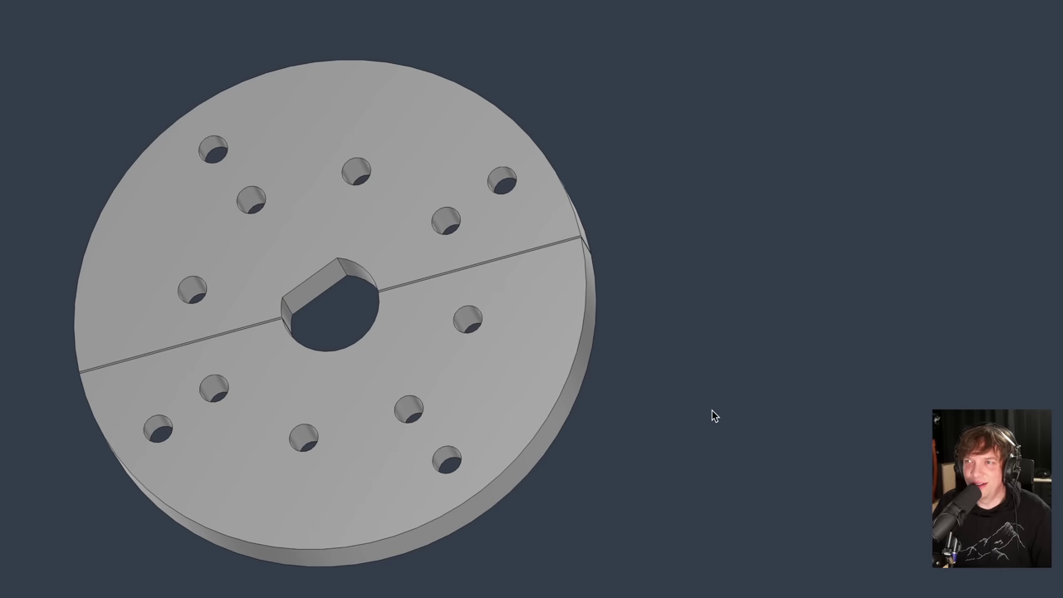
Examine the two-part disc from both sides to show how its halves split through the bore
{"action": "middle_click_drag", "start_coordinate": [693, 420], "coordinate": [662, 433]}
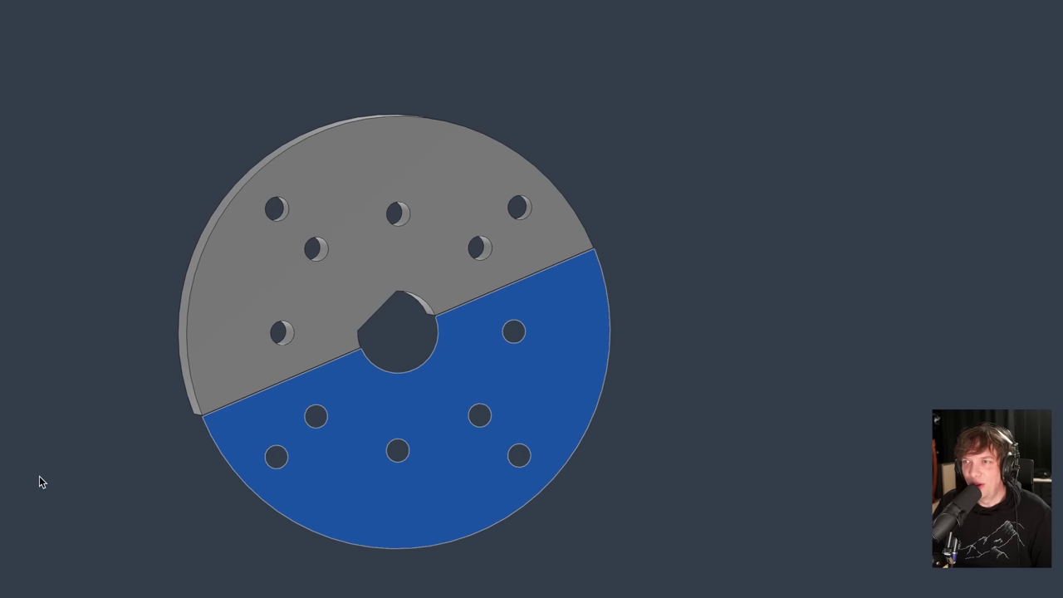
{"action": "key", "text": "Delete"}
{"action": "middle_click_drag", "start_coordinate": [238, 489], "coordinate": [213, 464]}
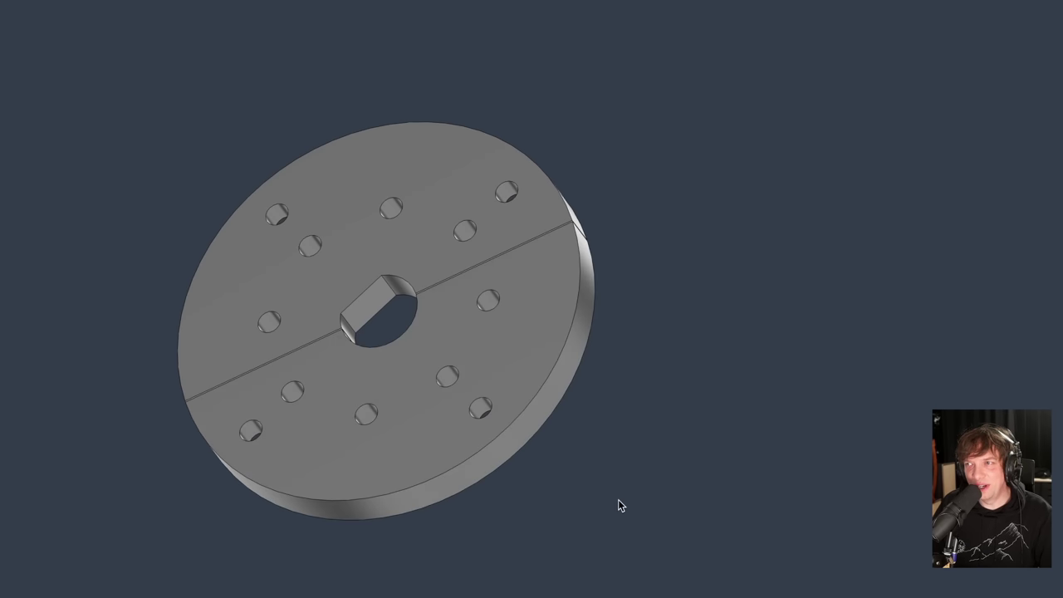
{"action": "scroll", "coordinate": [595, 484], "scroll_direction": "down", "scroll_amount": 2}
{"action": "middle_click_drag", "start_coordinate": [596, 484], "coordinate": [90, 402]}
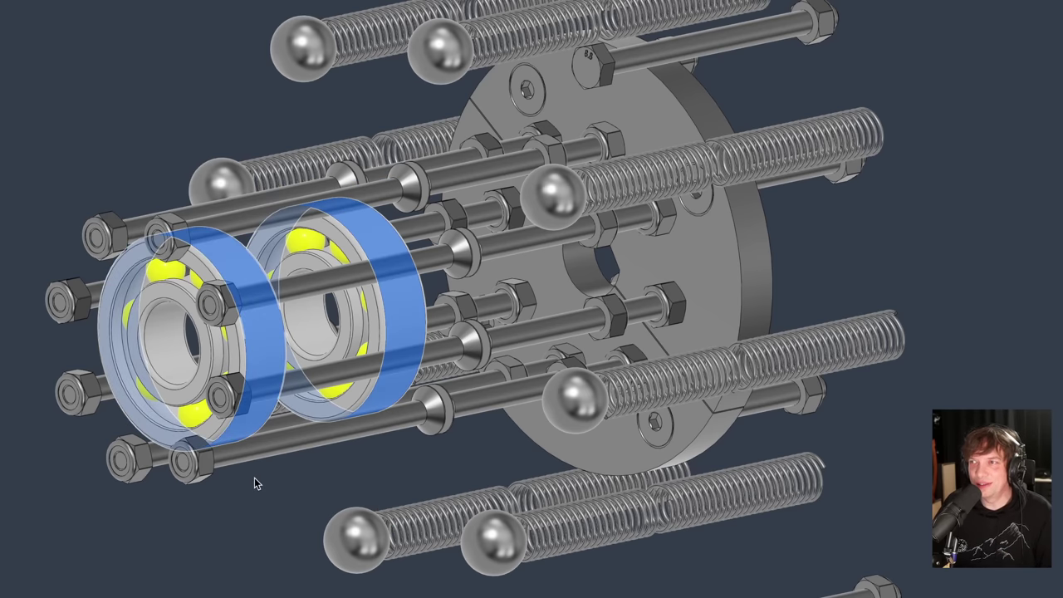
Clear the bearing selection and undo the last three changes to bring back the clutch discs around the bolts and springs
{"action": "left_click", "coordinate": [254, 478]}
{"action": "scroll", "coordinate": [257, 471], "scroll_direction": "down", "scroll_amount": 2}
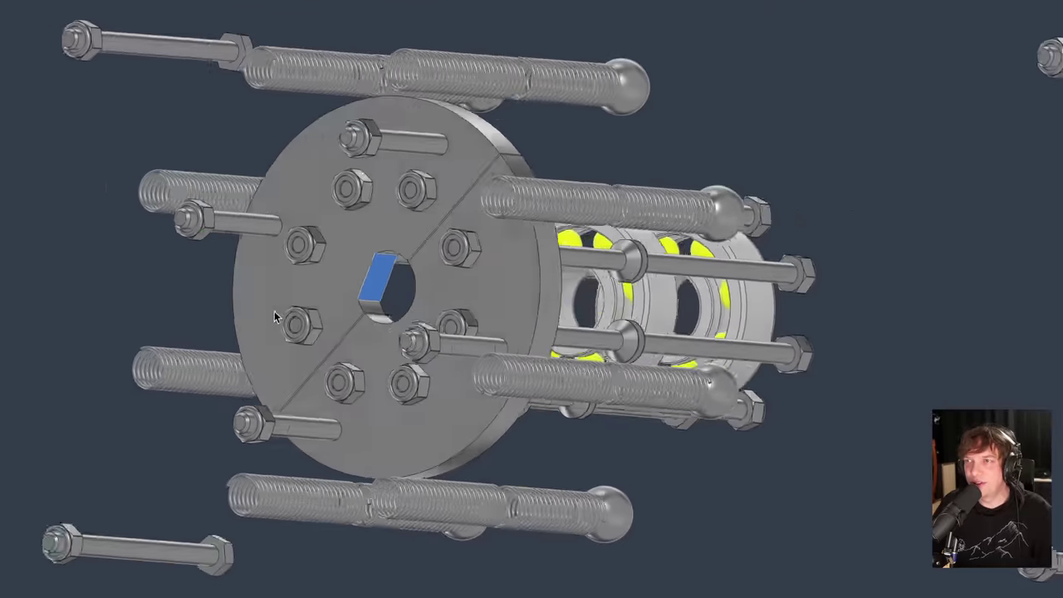
{"action": "middle_click_drag", "start_coordinate": [274, 311], "coordinate": [494, 339], "text": "shift"}
{"action": "key", "text": "ctrl+z"}
{"action": "key", "text": "ctrl+z"}
{"action": "key", "text": "ctrl+z"}
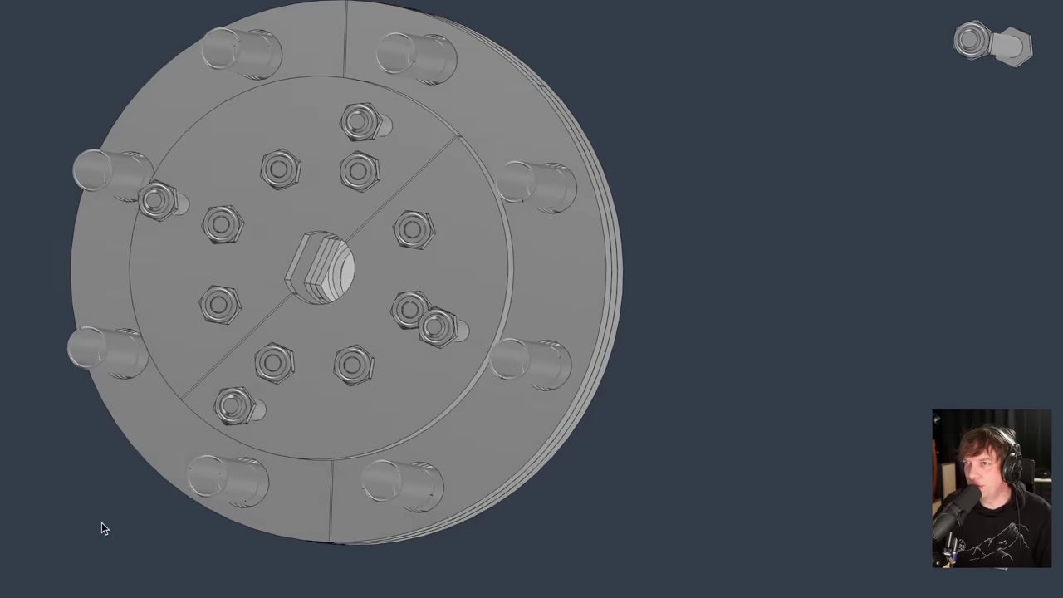
Hide the two-part inner disc and the ring surrounding it to expose the split plate behind the springs
{"action": "scroll", "coordinate": [311, 270], "scroll_direction": "up", "scroll_amount": 5}
{"action": "scroll", "coordinate": [332, 261], "scroll_direction": "down", "scroll_amount": 6}
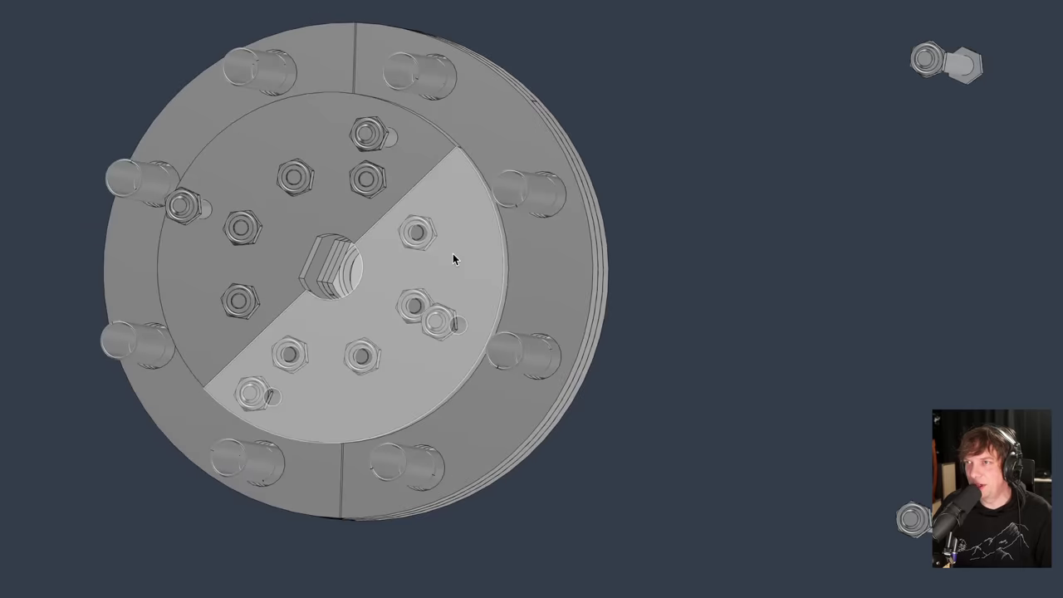
{"action": "left_click", "coordinate": [454, 259]}
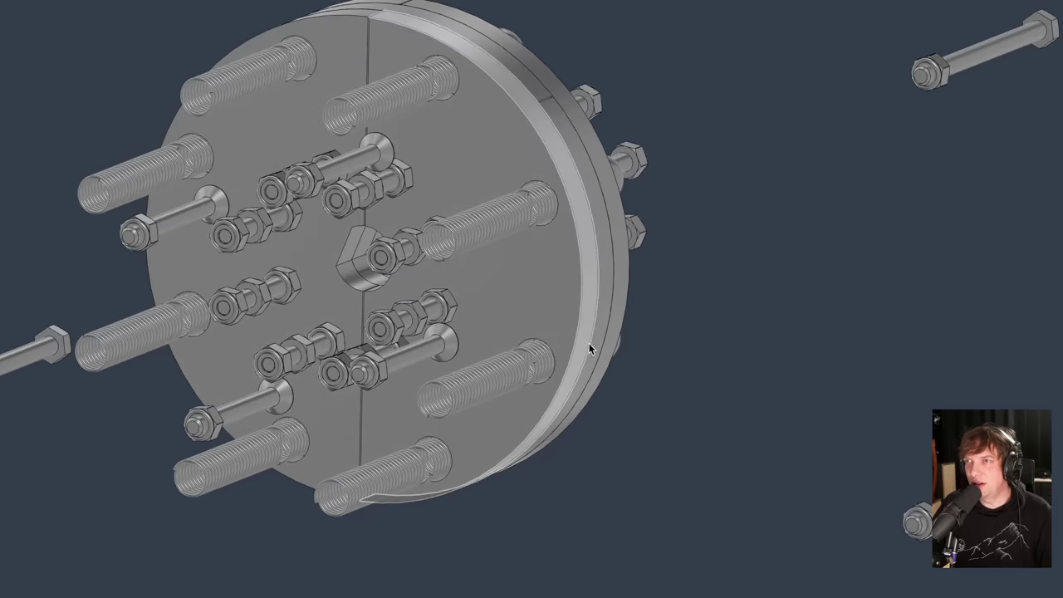
{"action": "middle_click_drag", "start_coordinate": [588, 343], "coordinate": [619, 398]}
{"action": "left_click", "coordinate": [491, 173]}
{"action": "left_click", "coordinate": [652, 463]}
Inspect the flat running through the shaft bore of the stacked clutch plates
{"action": "middle_click_drag", "start_coordinate": [652, 462], "coordinate": [721, 378], "text": "shift"}
{"action": "scroll", "coordinate": [415, 316], "scroll_direction": "up", "scroll_amount": 4}
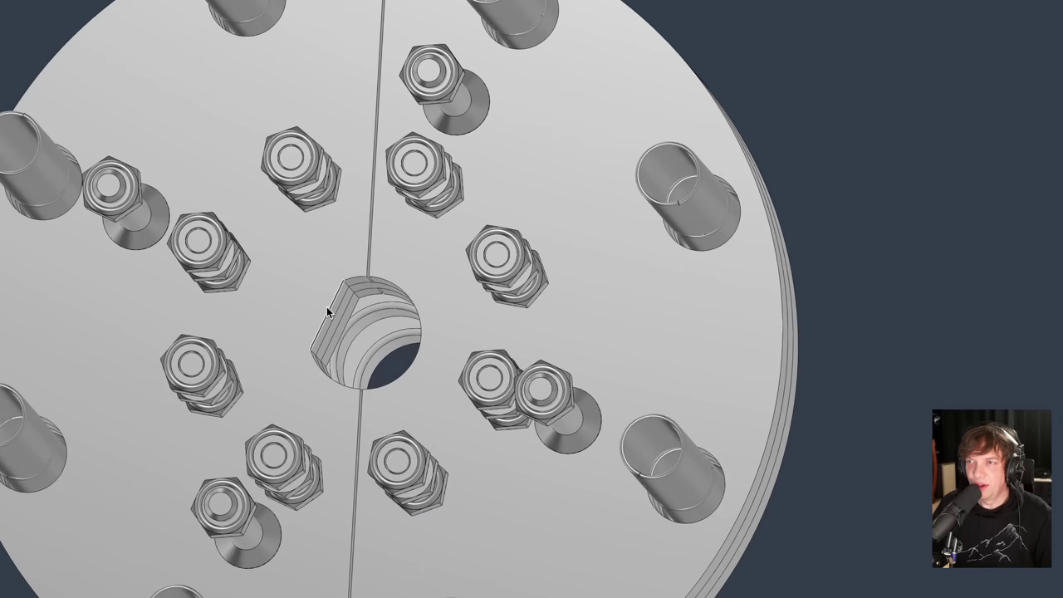
{"action": "scroll", "coordinate": [337, 308], "scroll_direction": "down", "scroll_amount": 5}
{"action": "scroll", "coordinate": [347, 312], "scroll_direction": "up", "scroll_amount": 6}
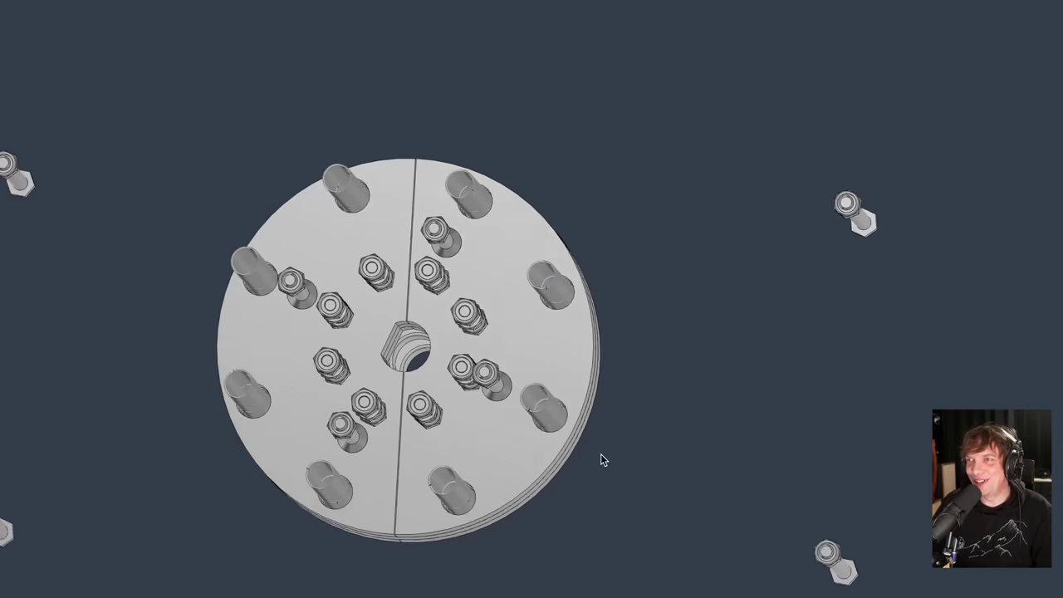
Examine the clutch plate stack from the side, including its balls, springs and bolts, and clear the selected ball
{"action": "middle_click_drag", "start_coordinate": [601, 453], "coordinate": [655, 449], "text": "shift"}
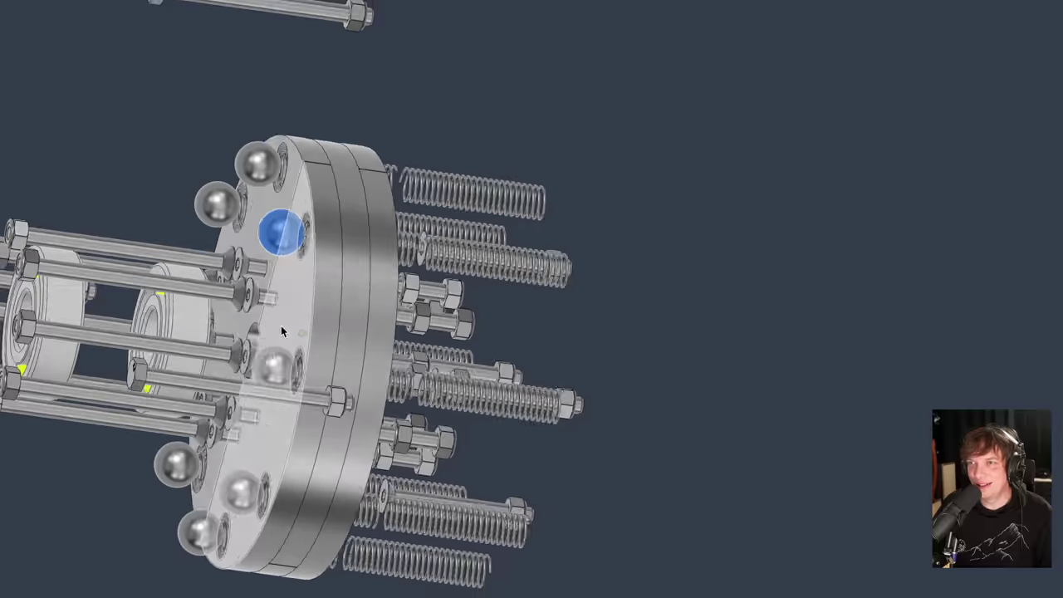
{"action": "left_click", "coordinate": [570, 347]}
{"action": "scroll", "coordinate": [567, 347], "scroll_direction": "down", "scroll_amount": 5}
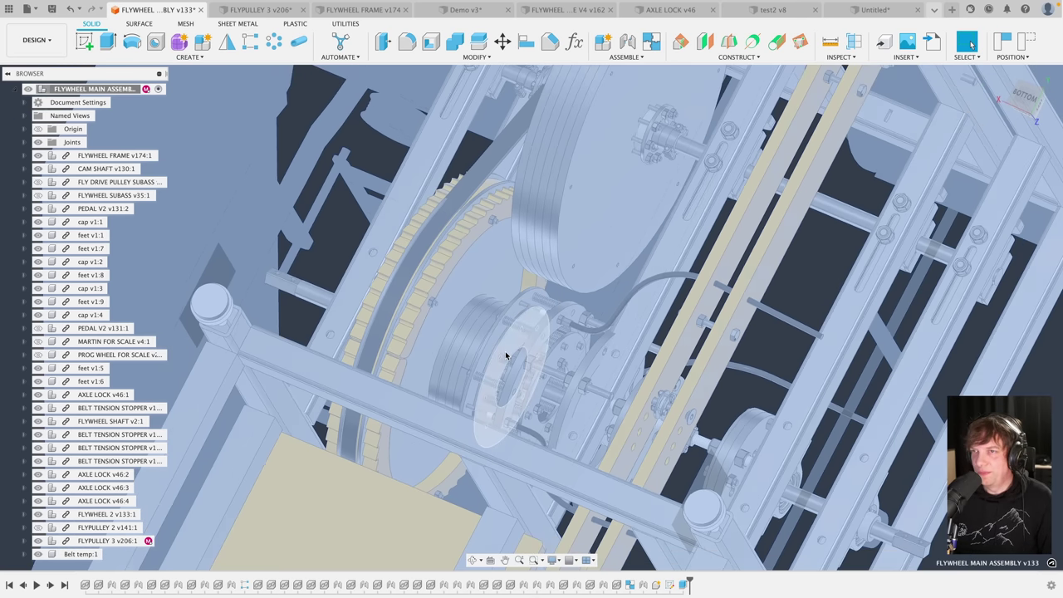
Examine the large belt pulley with its yellow toothed rings inside the frame of the full machine assembly
{"action": "scroll", "coordinate": [398, 272], "scroll_direction": "down", "scroll_amount": 6}
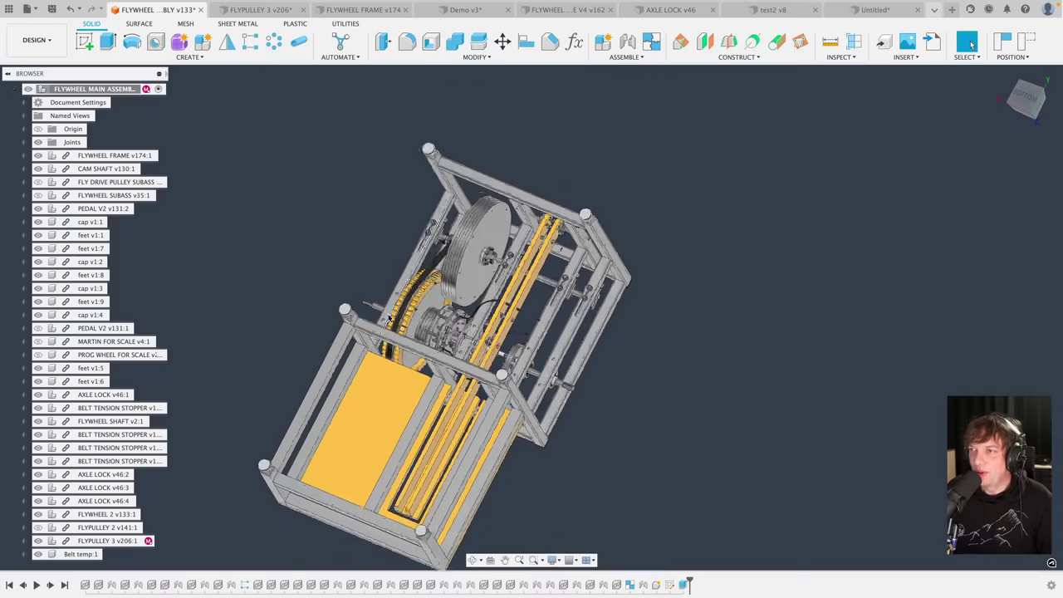
{"action": "middle_click_drag", "start_coordinate": [397, 273], "coordinate": [486, 326], "text": "shift"}
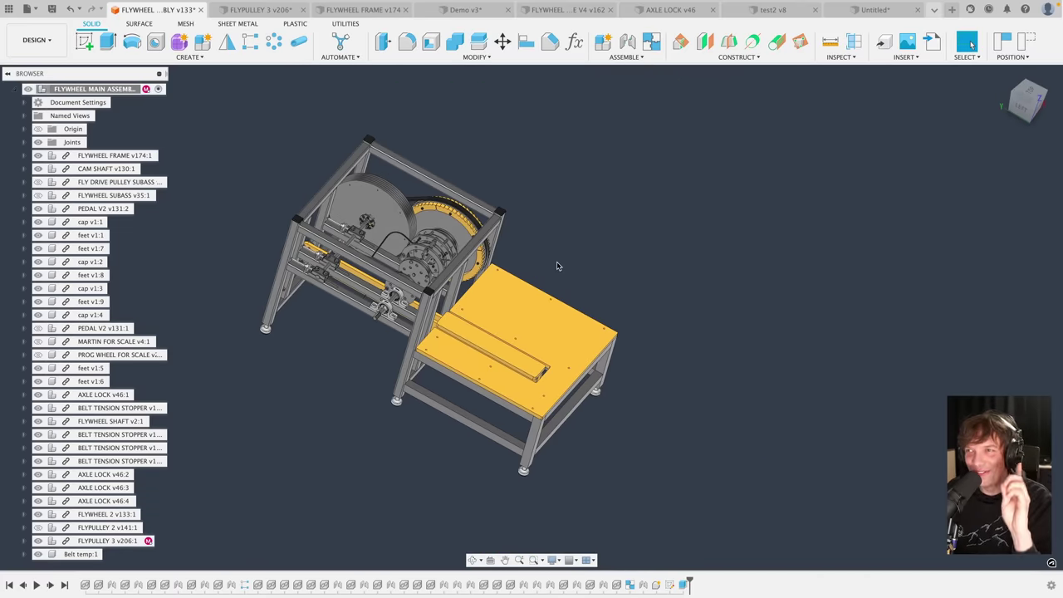
{"action": "mouse_move", "coordinate": [547, 253]}
{"action": "middle_mouse_down", "text": "shift"}
{"action": "mouse_move", "coordinate": [543, 265]}
{"action": "mouse_move", "coordinate": [519, 232]}
{"action": "mouse_move", "coordinate": [557, 261]}
{"action": "mouse_move", "coordinate": [536, 255]}
{"action": "middle_mouse_up", "text": "shift"}
{"action": "scroll", "coordinate": [536, 254], "scroll_direction": "up", "scroll_amount": 8}
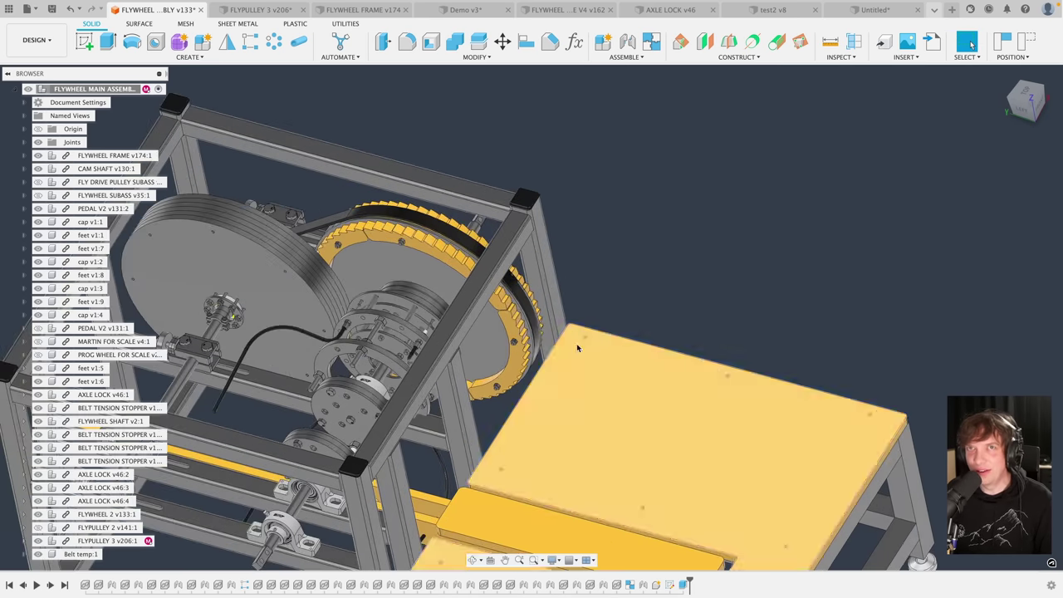
{"action": "middle_click_drag", "start_coordinate": [588, 241], "coordinate": [648, 256]}
{"action": "scroll", "coordinate": [644, 260], "scroll_direction": "up", "scroll_amount": 6}
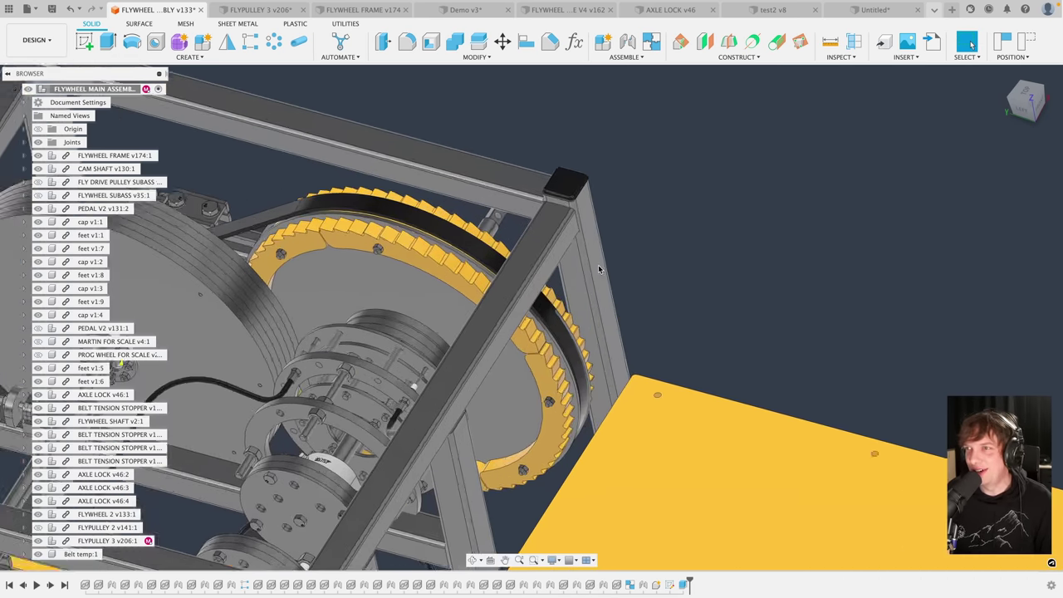
Select a tooth surface and the side face of the pulley's yellow toothed ring up close, and clear the selection
{"action": "left_click", "coordinate": [339, 224]}
{"action": "scroll", "coordinate": [339, 224], "scroll_direction": "up", "scroll_amount": 3}
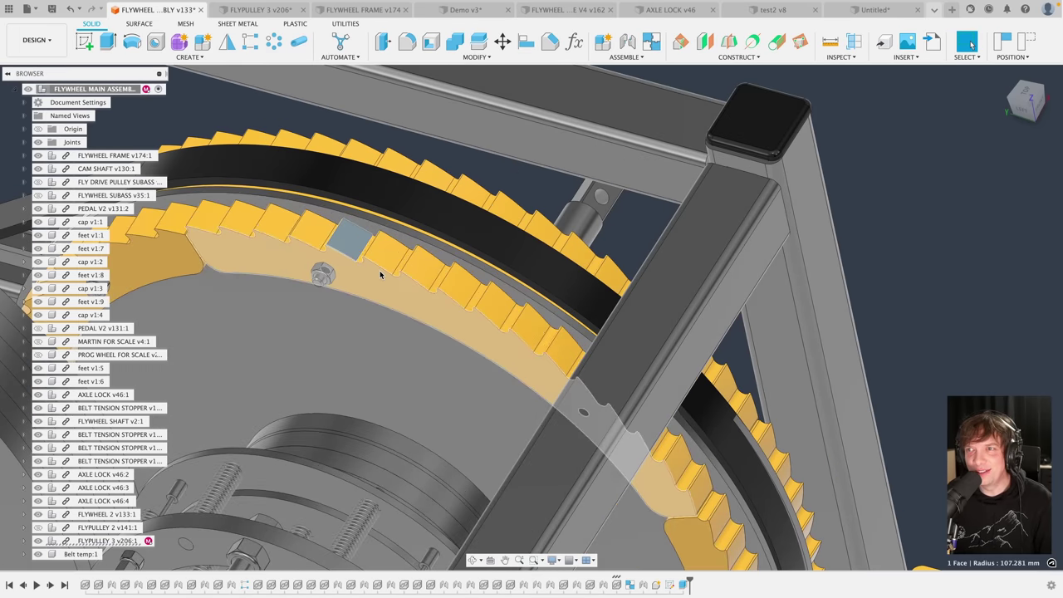
{"action": "middle_click_drag", "start_coordinate": [379, 273], "coordinate": [420, 376], "text": "shift"}
{"action": "left_click", "coordinate": [427, 309]}
{"action": "scroll", "coordinate": [475, 224], "scroll_direction": "up", "scroll_amount": 3}
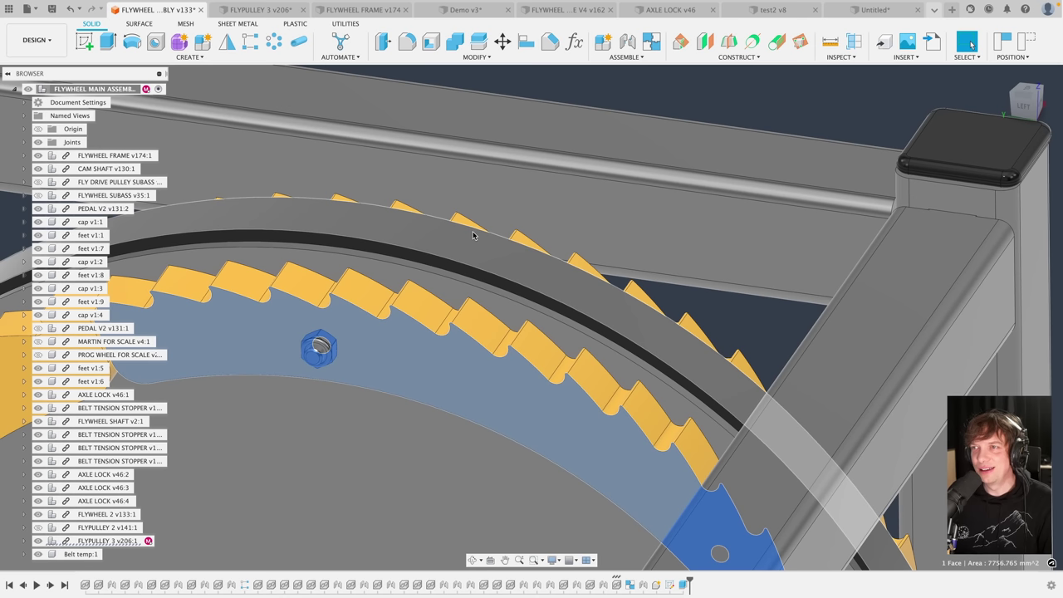
{"action": "left_click", "coordinate": [614, 94]}
{"action": "scroll", "coordinate": [415, 248], "scroll_direction": "down", "scroll_amount": 8}
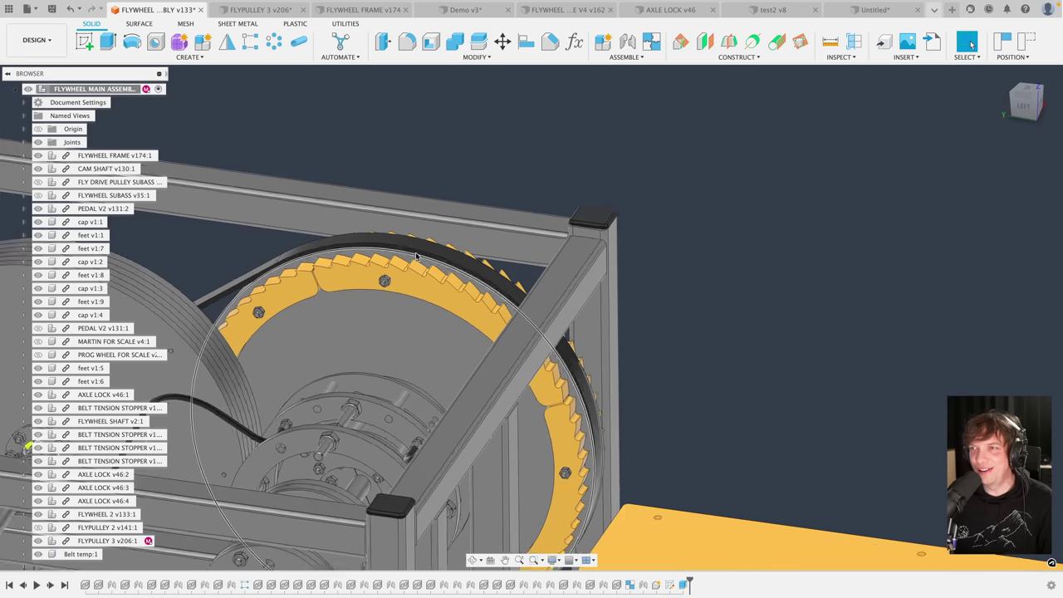
Review the full machine assembly from several angles, including the flywheel, belt pulley, clutch and pedal platform
{"action": "middle_click_drag", "start_coordinate": [671, 326], "coordinate": [677, 249]}
{"action": "scroll", "coordinate": [661, 230], "scroll_direction": "down", "scroll_amount": 2}
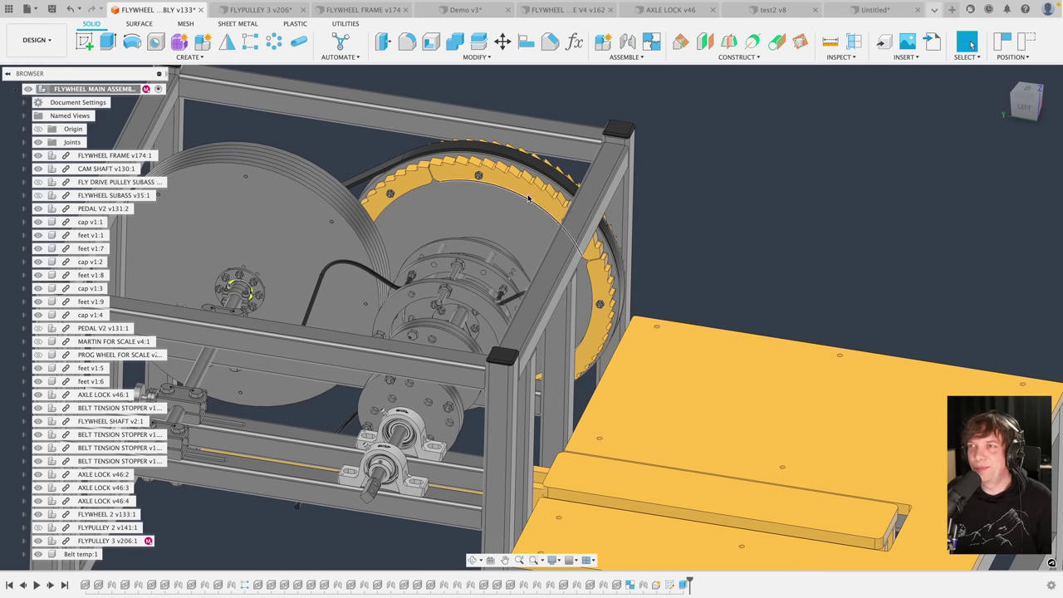
{"action": "scroll", "coordinate": [688, 235], "scroll_direction": "down", "scroll_amount": 2}
{"action": "middle_click_drag", "start_coordinate": [704, 240], "coordinate": [603, 239]}
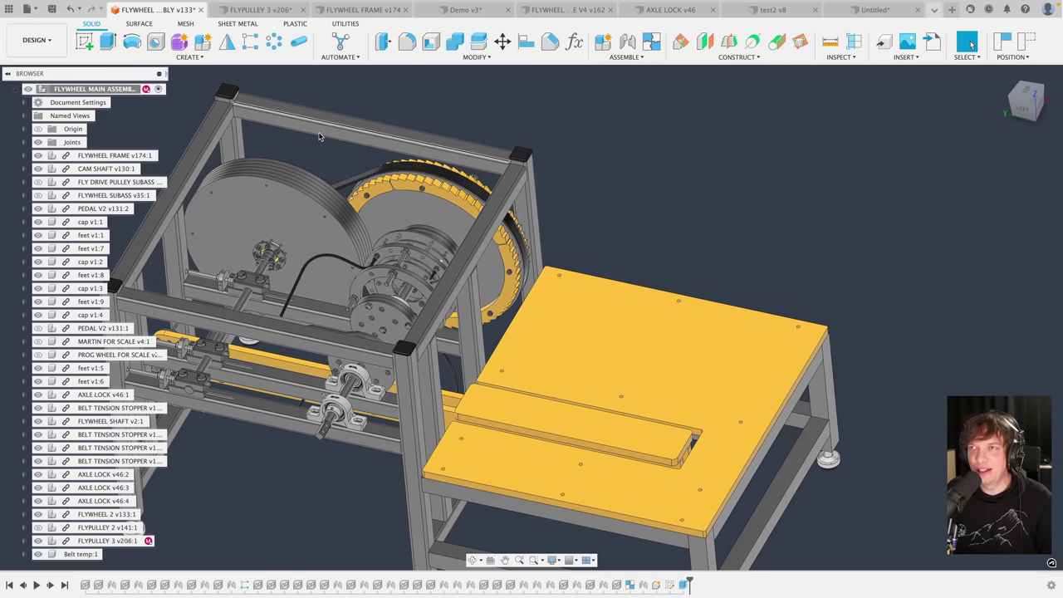
{"action": "scroll", "coordinate": [543, 208], "scroll_direction": "up", "scroll_amount": 3}
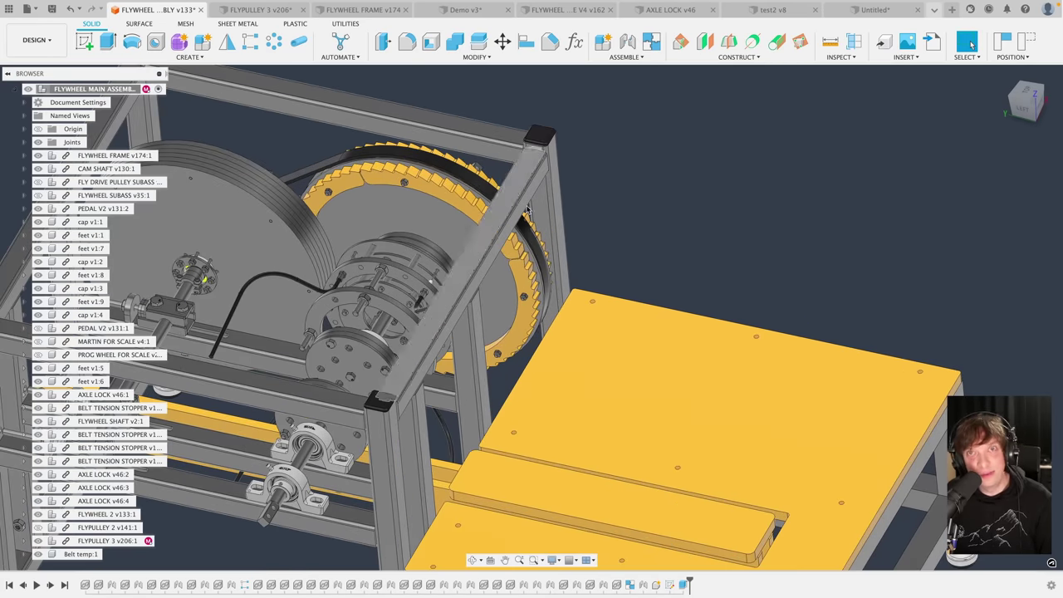
{"action": "middle_click_drag", "start_coordinate": [709, 223], "coordinate": [488, 189], "text": "shift"}
{"action": "scroll", "coordinate": [488, 188], "scroll_direction": "up", "scroll_amount": 3}
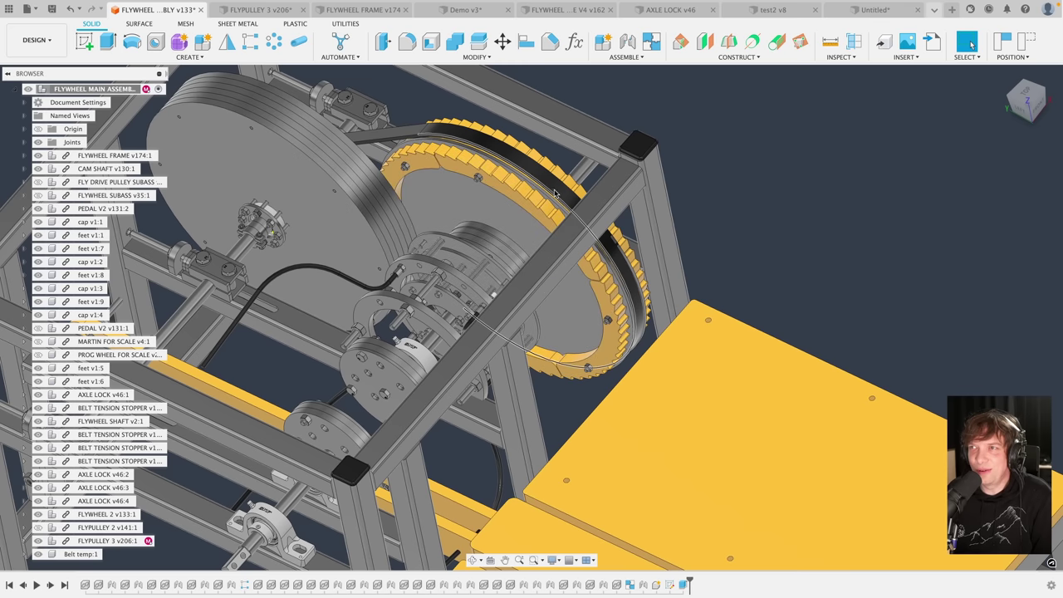
{"action": "scroll", "coordinate": [521, 214], "scroll_direction": "down", "scroll_amount": 5}
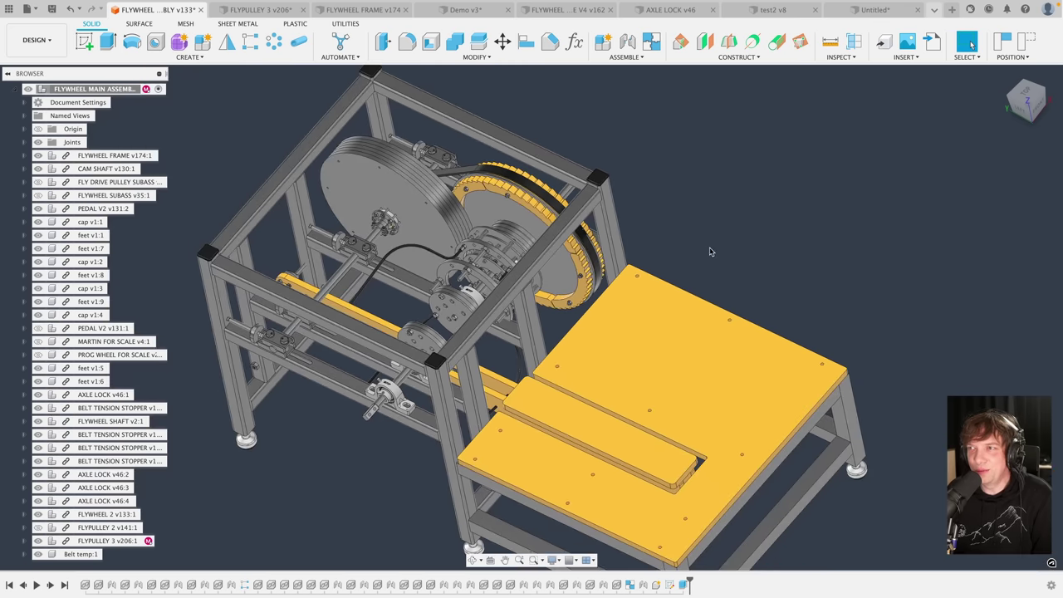
{"action": "middle_click_drag", "start_coordinate": [711, 251], "coordinate": [680, 240]}
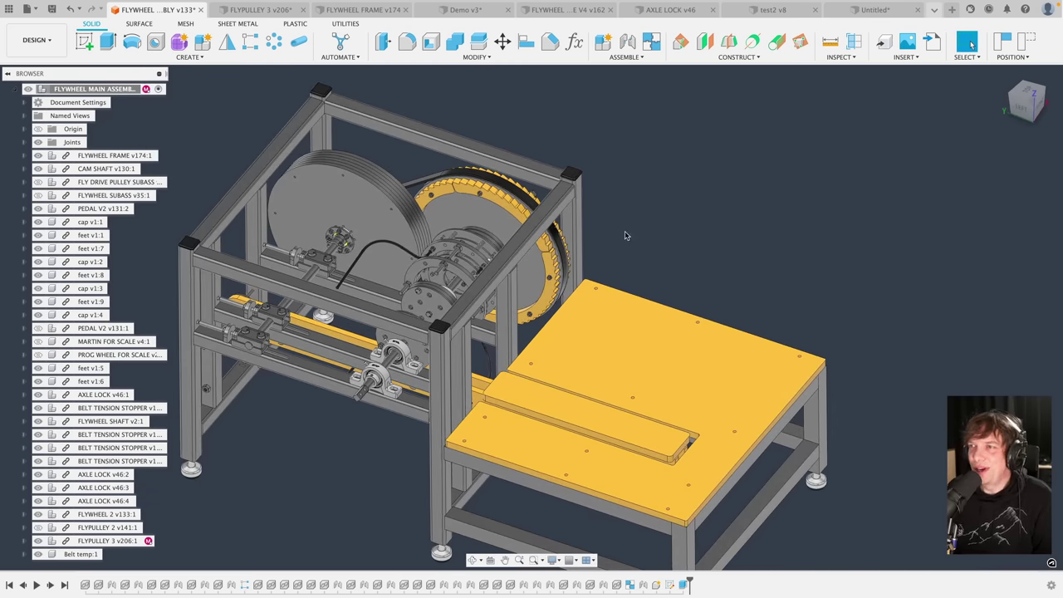
{"action": "mouse_move", "coordinate": [626, 236]}
{"action": "middle_mouse_down", "text": "shift"}
{"action": "mouse_move", "coordinate": [679, 213]}
{"action": "mouse_move", "coordinate": [673, 229]}
{"action": "mouse_move", "coordinate": [685, 237]}
{"action": "mouse_move", "coordinate": [618, 231]}
{"action": "middle_mouse_up", "text": "shift"}
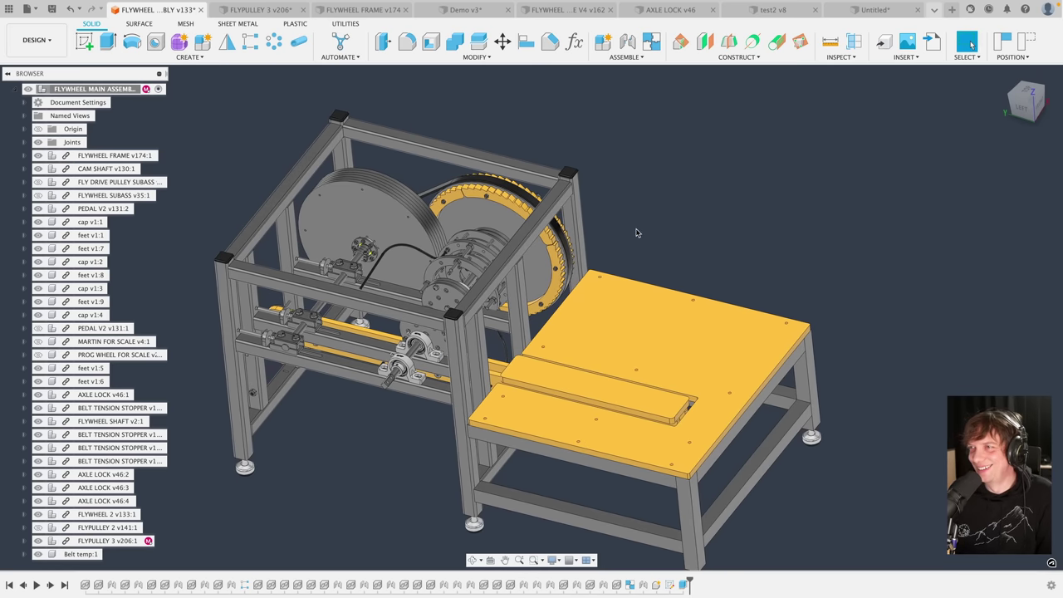